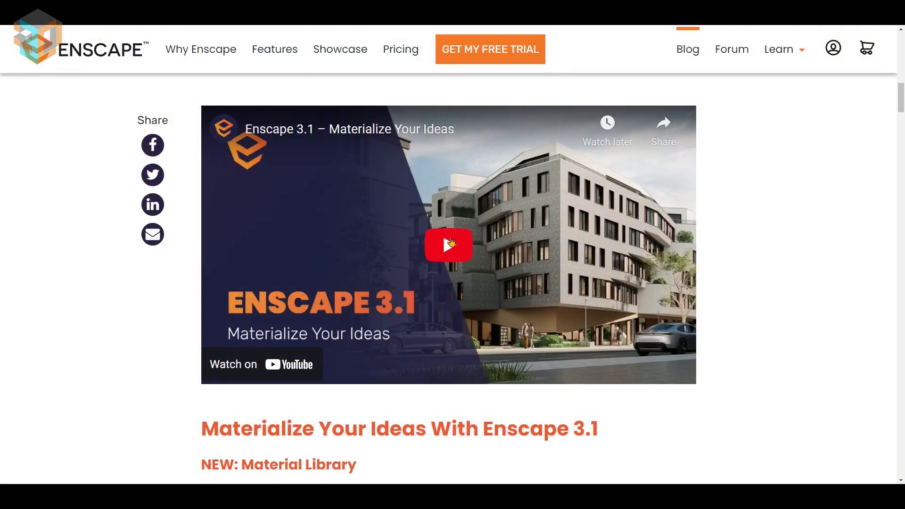
Play the Enscape 3.1 introduction video
click(448, 244)
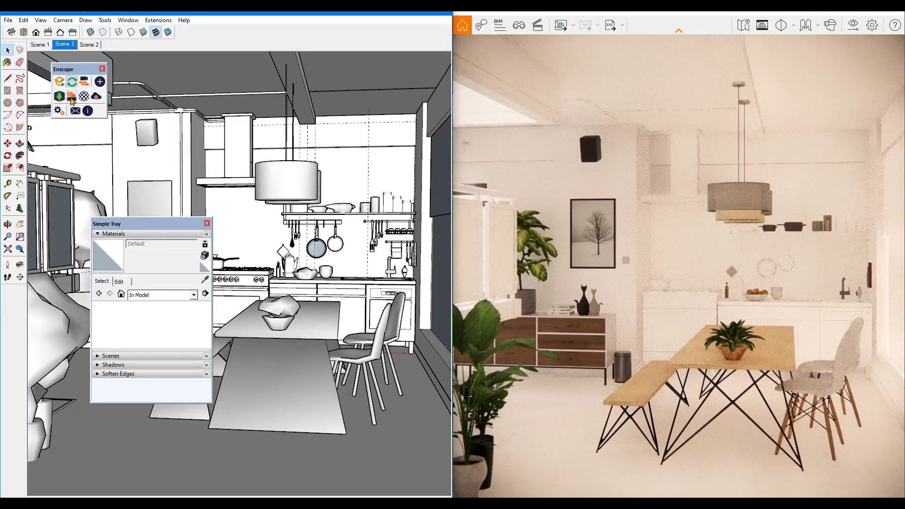
Paint the side wall panel with Frosted Glass 07 from the Enscape library's Glass category
click(72, 99)
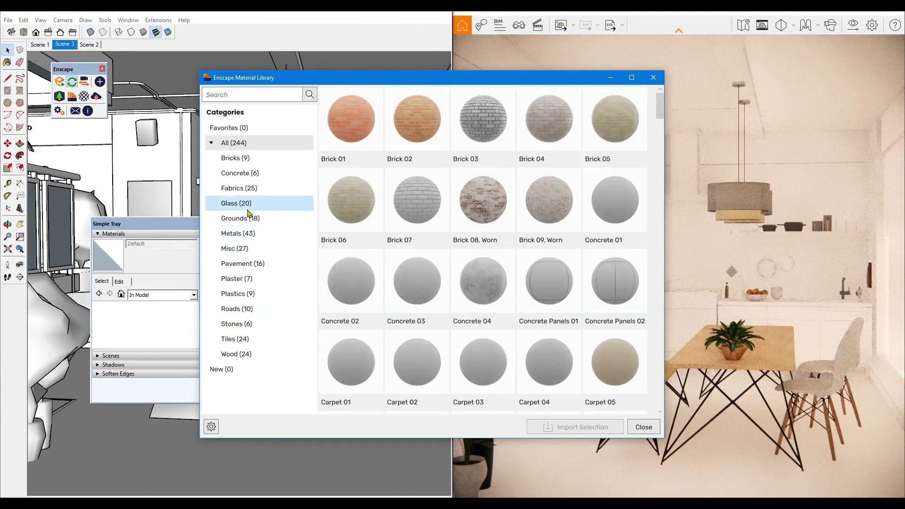
click(236, 203)
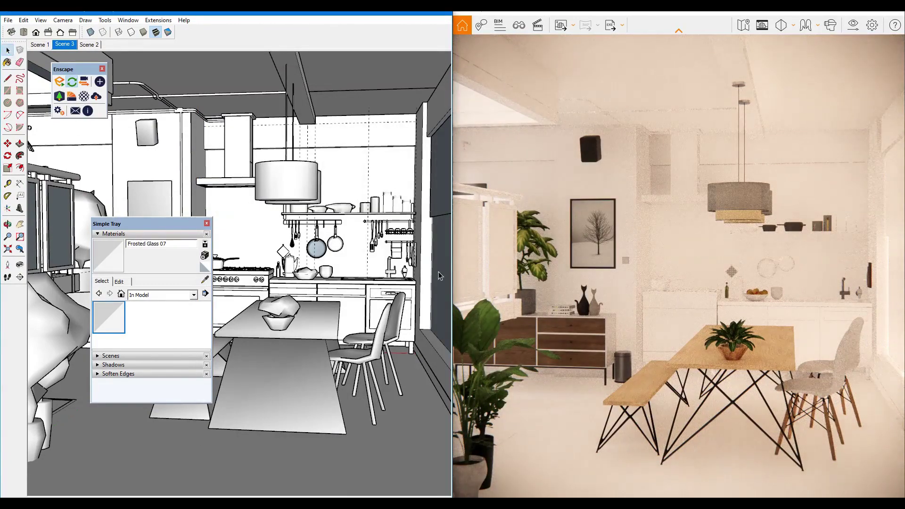
click(440, 299)
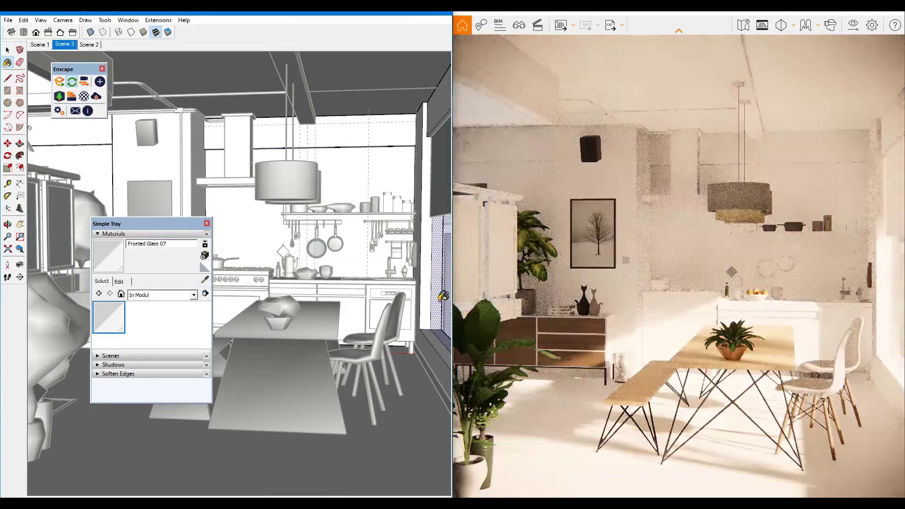
Paint the kitchen floor with Tiles 09 from the library's Tiles category
click(73, 100)
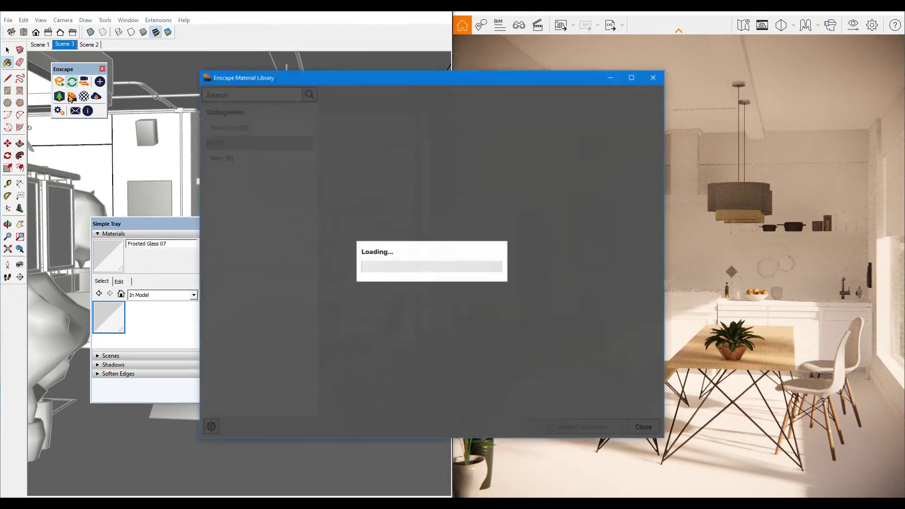
click(278, 339)
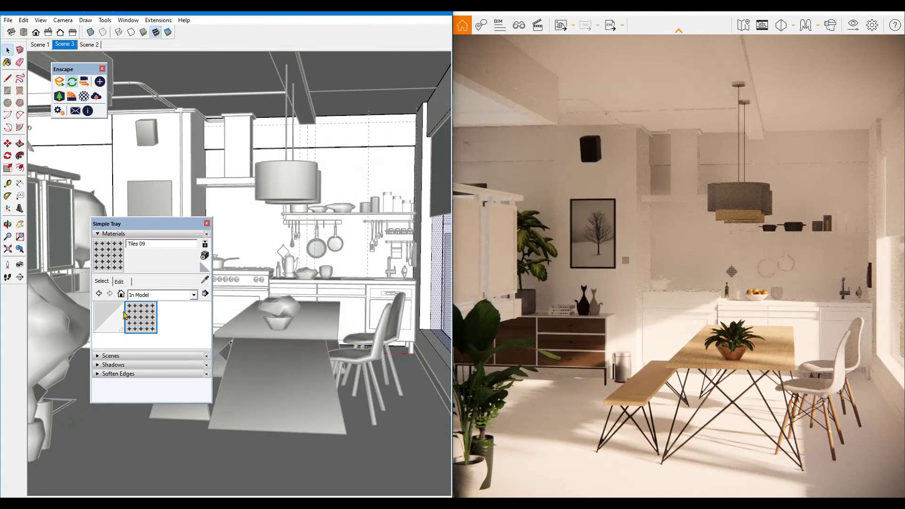
click(242, 459)
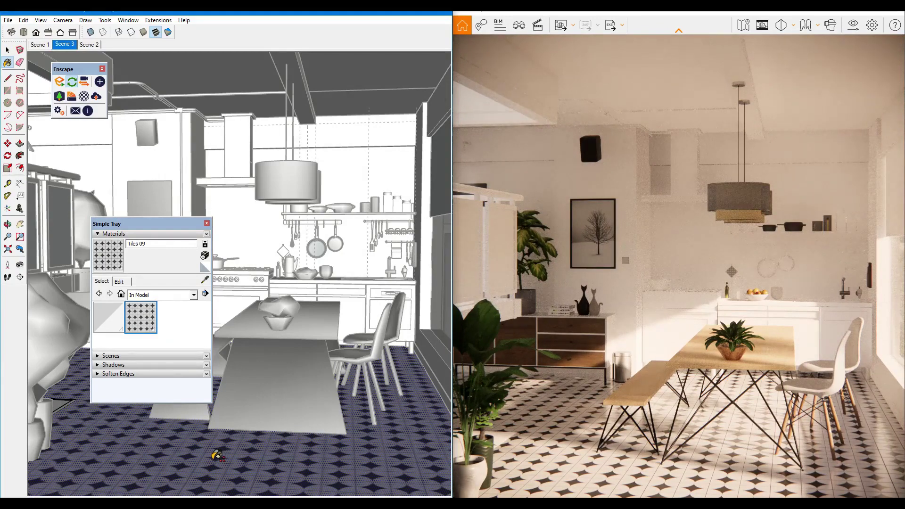
click(84, 97)
Change the Tiles 09 albedo texture height to 2 m and compare it with the 1 m width
click(353, 154)
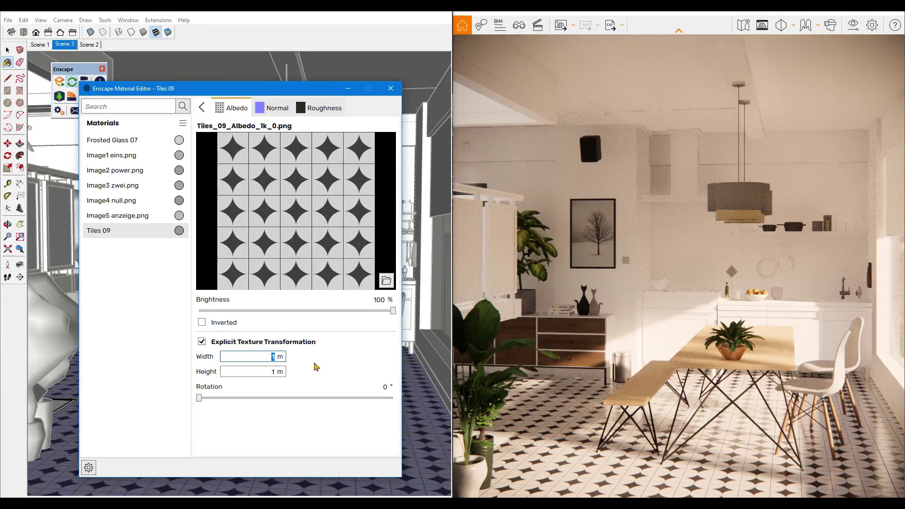
double_click(269, 375)
text(2)
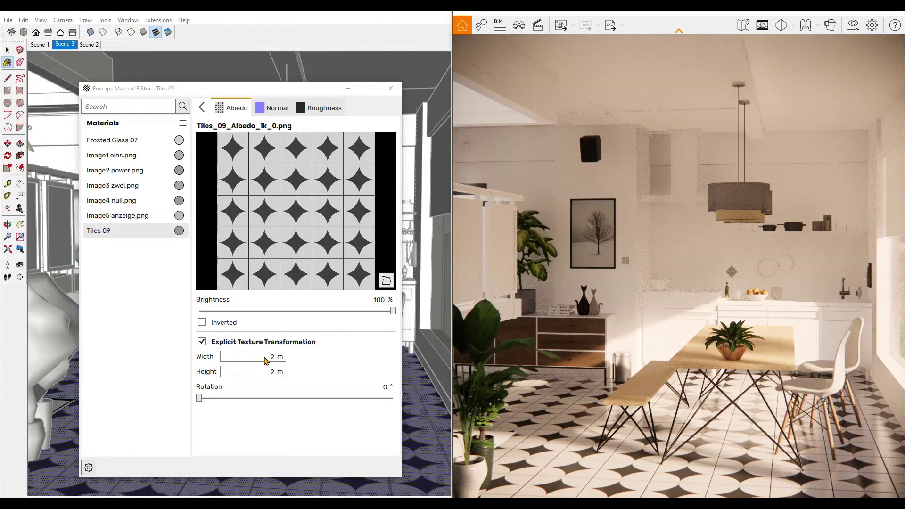
double_click(269, 359)
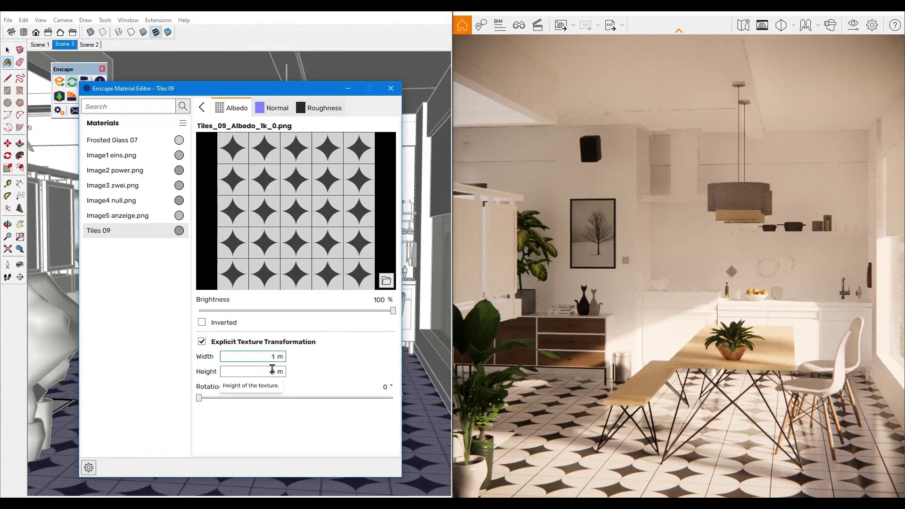
click(183, 123)
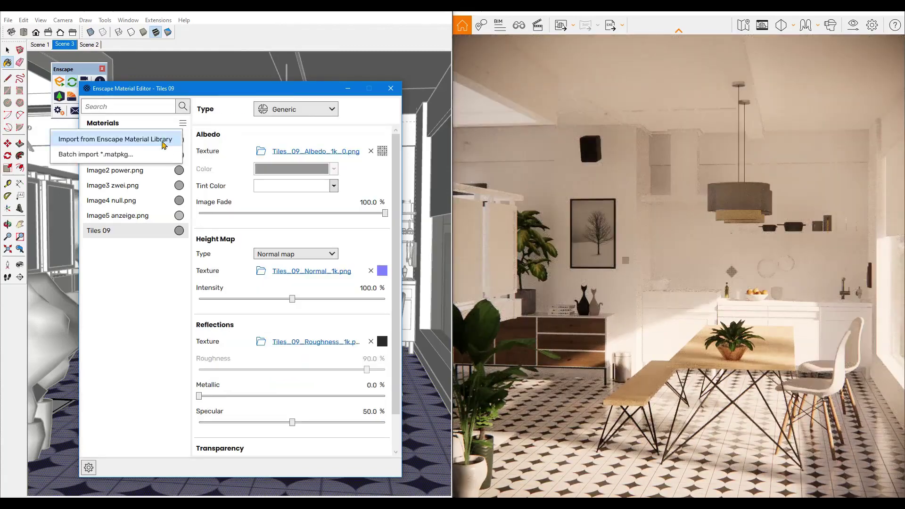
Import Tiles 04 from the Enscape library and paint the back kitchen wall with it
click(164, 139)
click(235, 338)
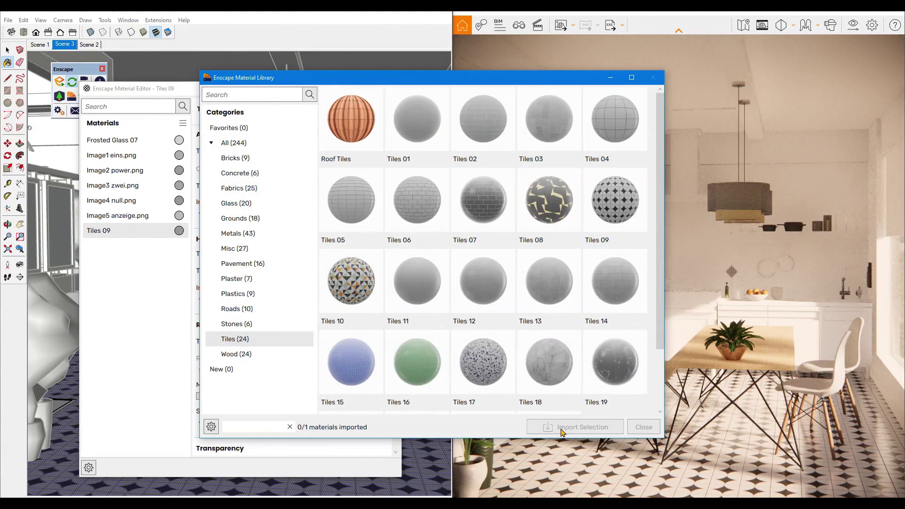
click(641, 428)
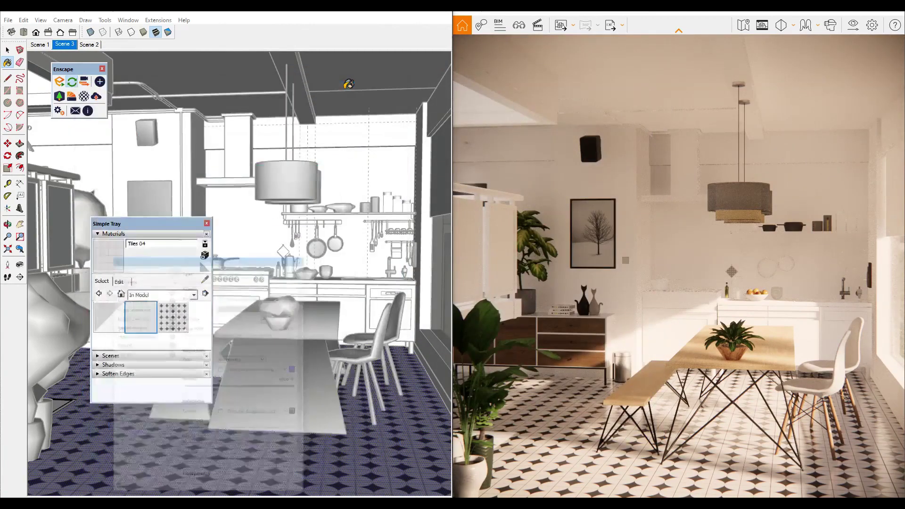
click(262, 223)
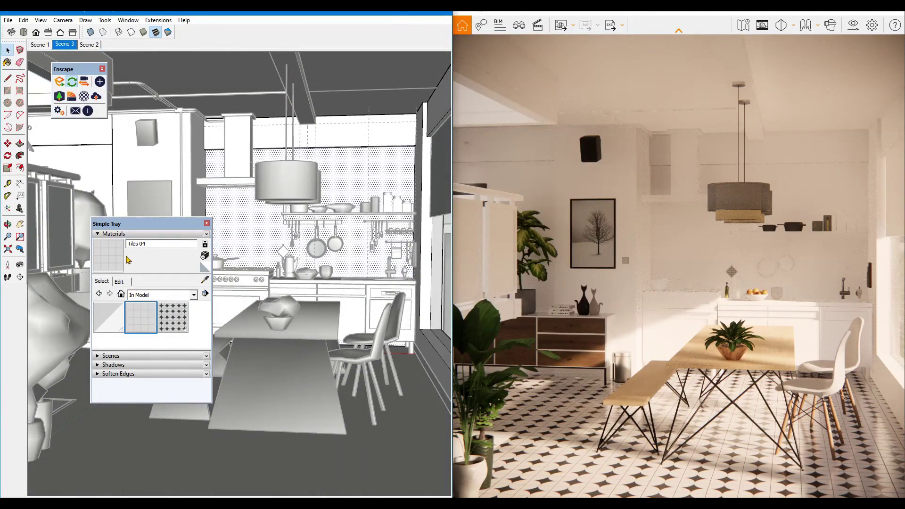
click(252, 236)
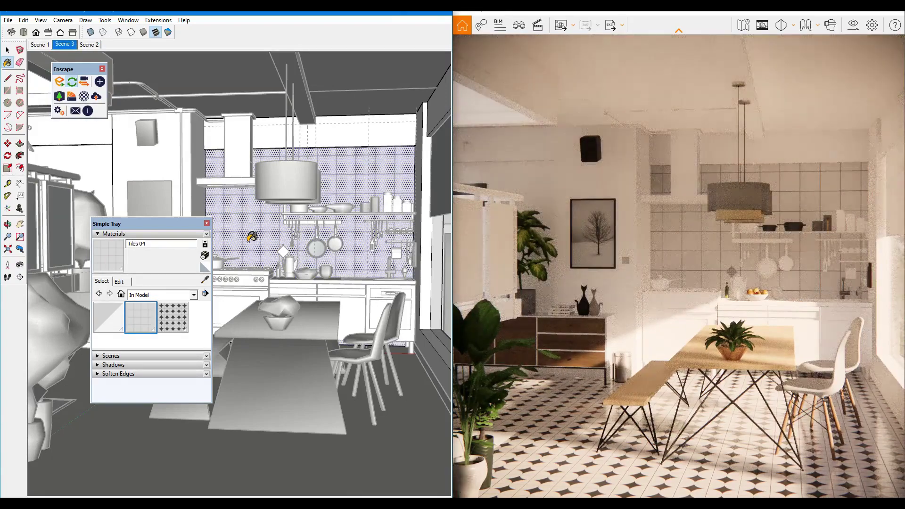
Paint the ceiling with dark Concrete 04 from the library's Concrete category
click(72, 97)
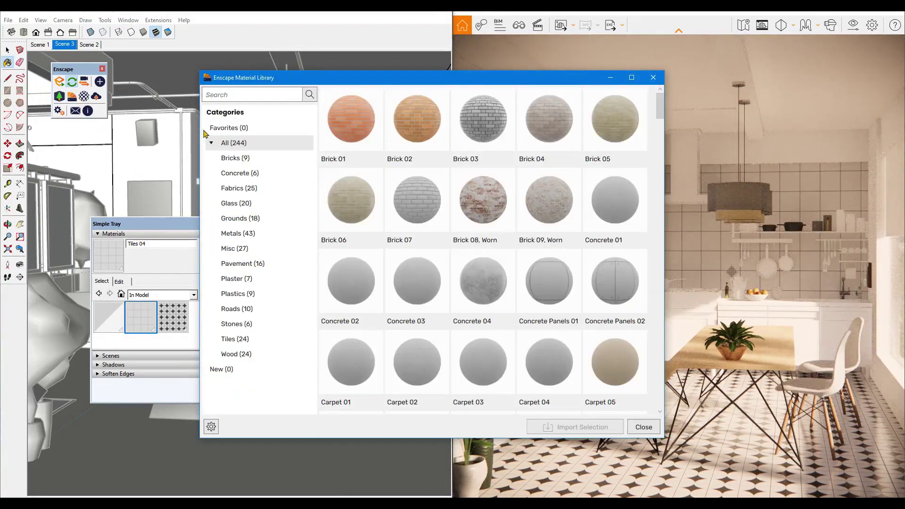
click(245, 173)
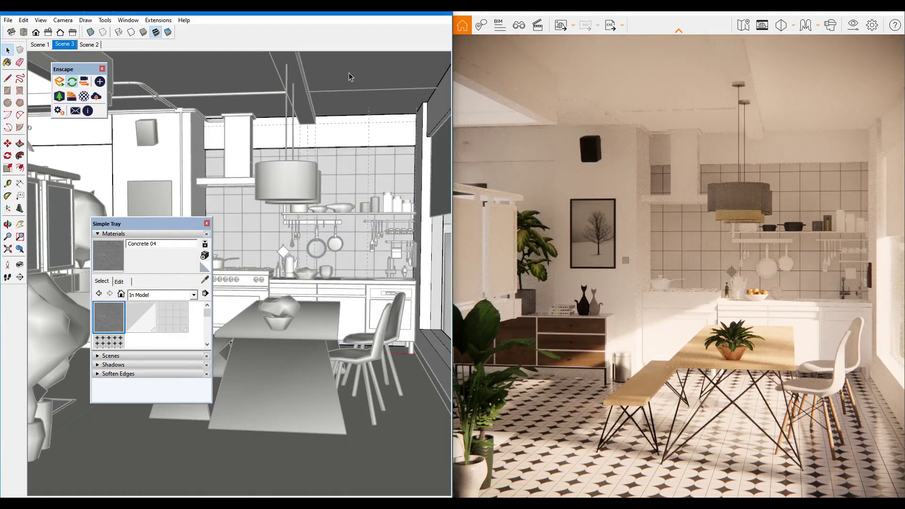
click(348, 72)
key(b)
click(346, 74)
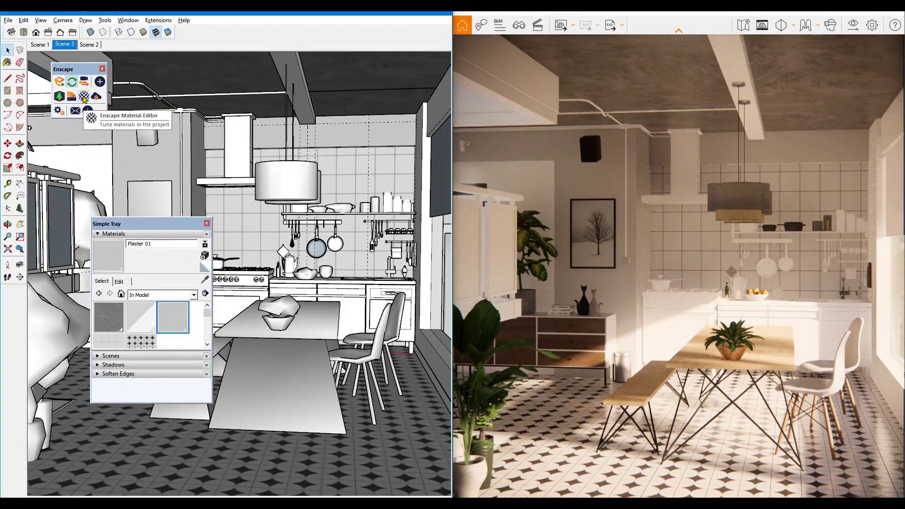
Open the Enscape Material Library for import from the Plaster 01 material editor
click(84, 97)
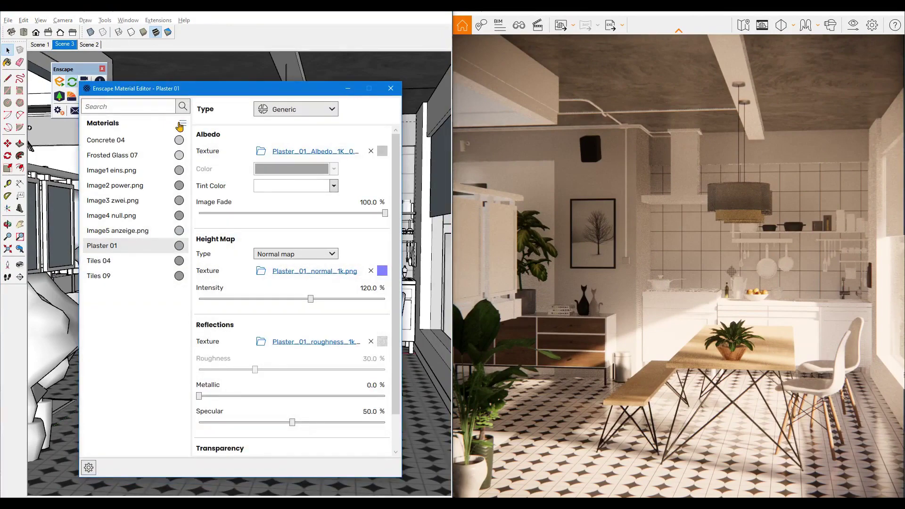
click(181, 124)
click(167, 140)
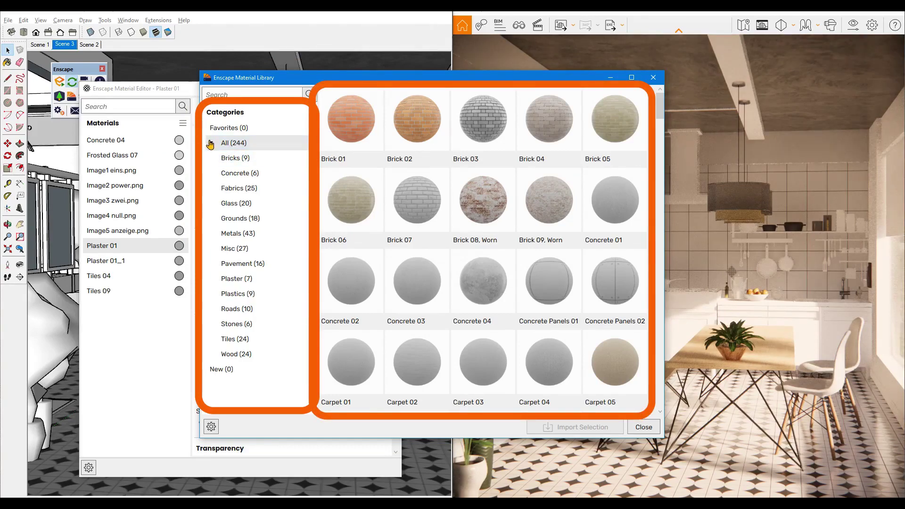
click(210, 143)
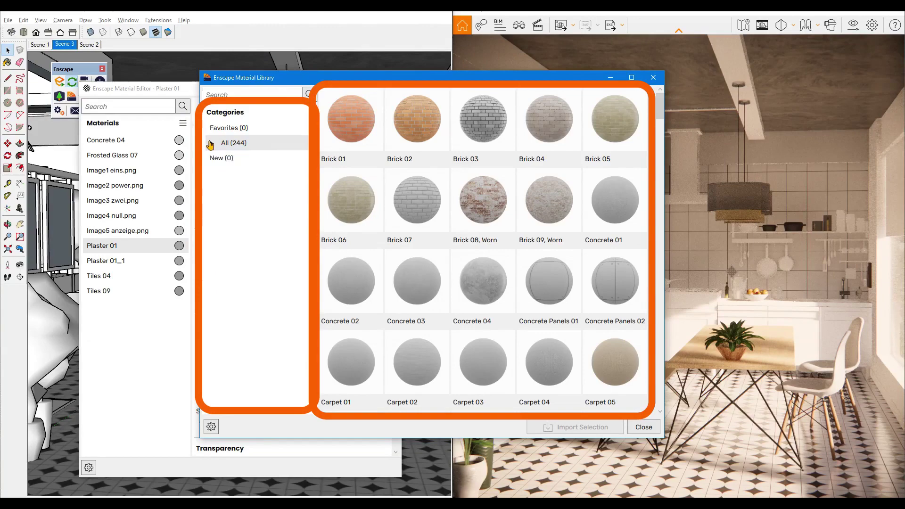
click(210, 143)
click(234, 158)
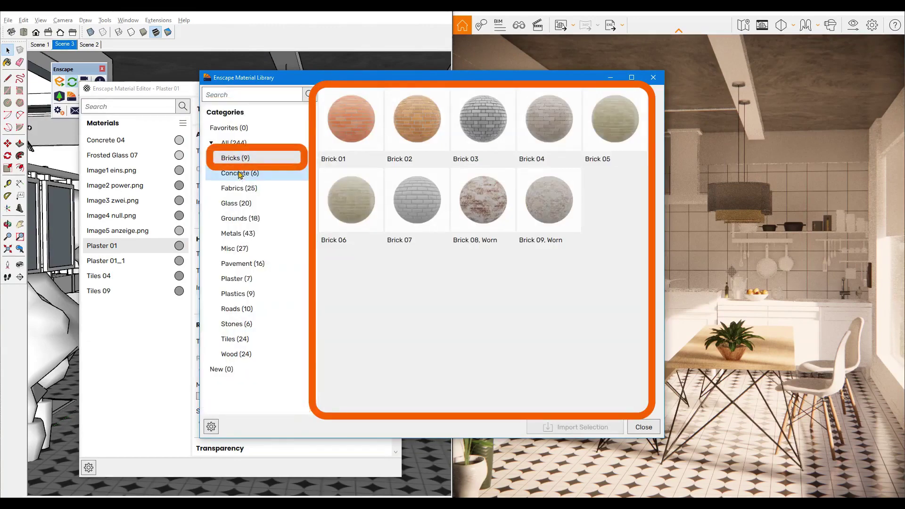
click(240, 174)
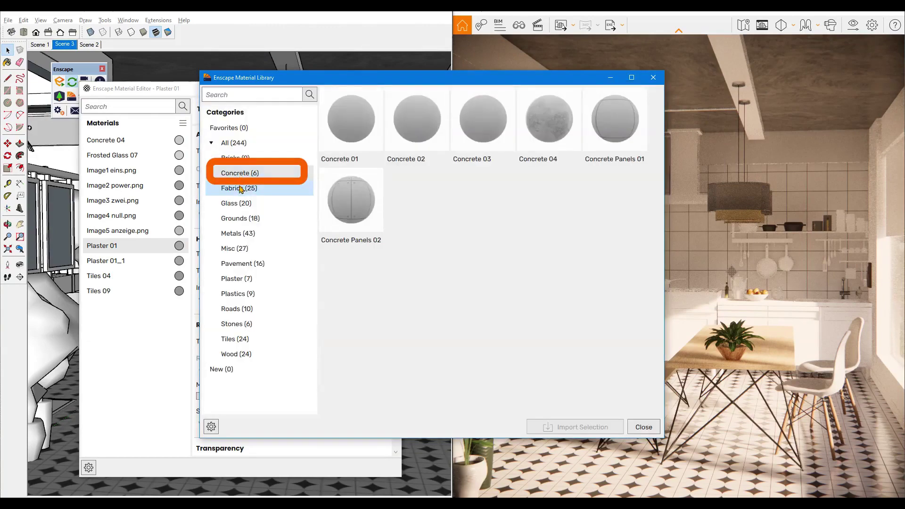
click(242, 191)
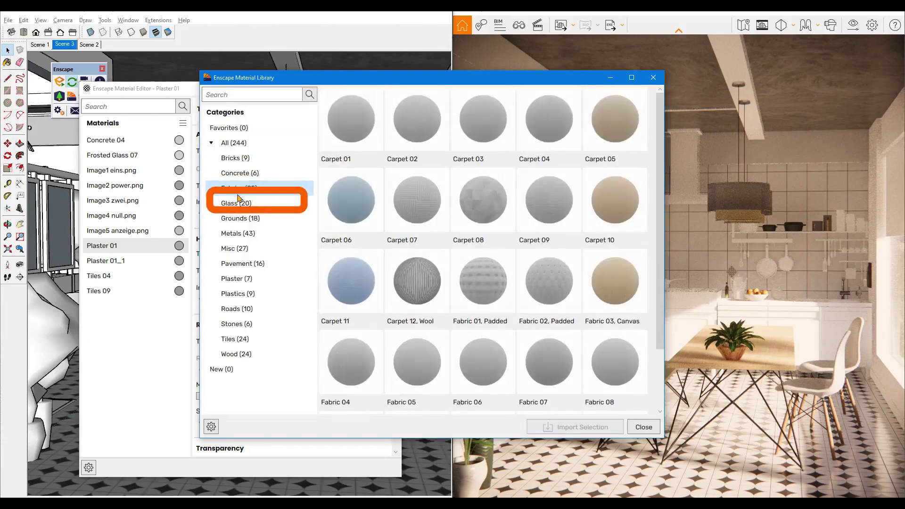
click(236, 203)
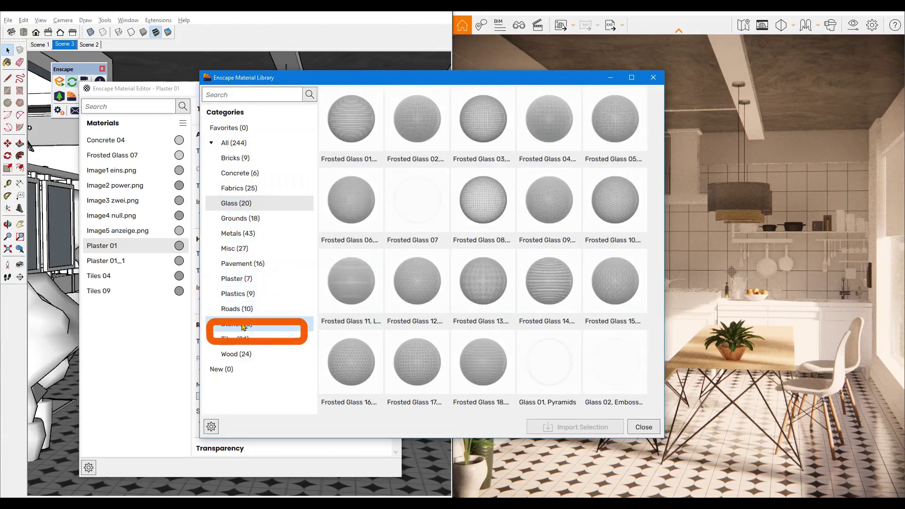
click(240, 341)
click(240, 354)
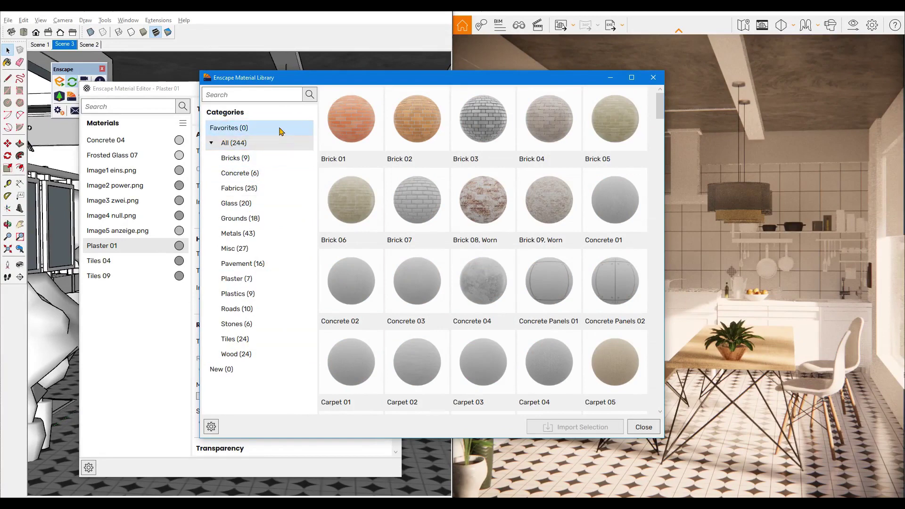
Browse the Brick materials and toggle favourite stars on Brick 01 and Brick 08, Worn
click(281, 131)
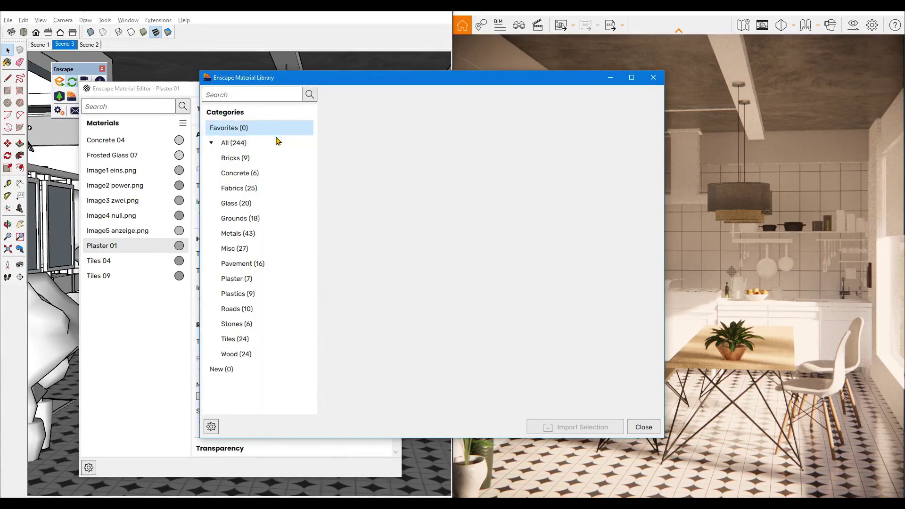
click(275, 159)
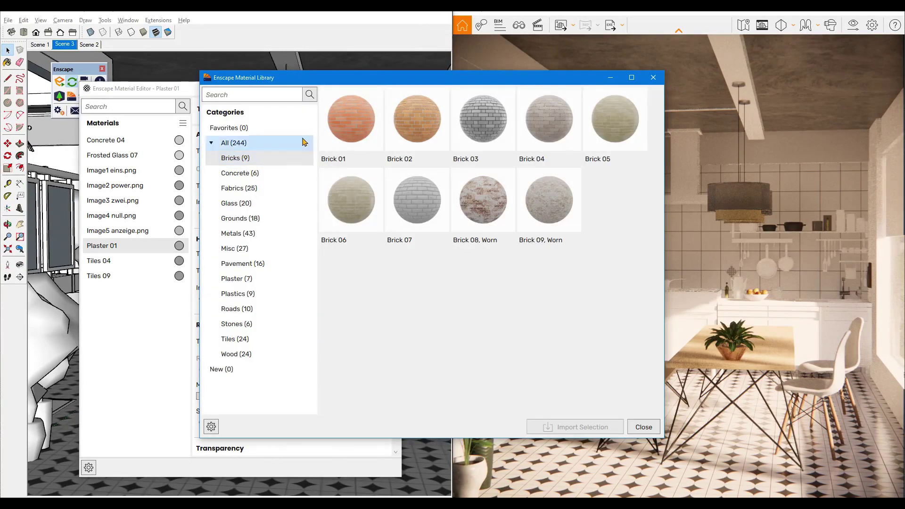
mouse_move(351, 124)
click(326, 97)
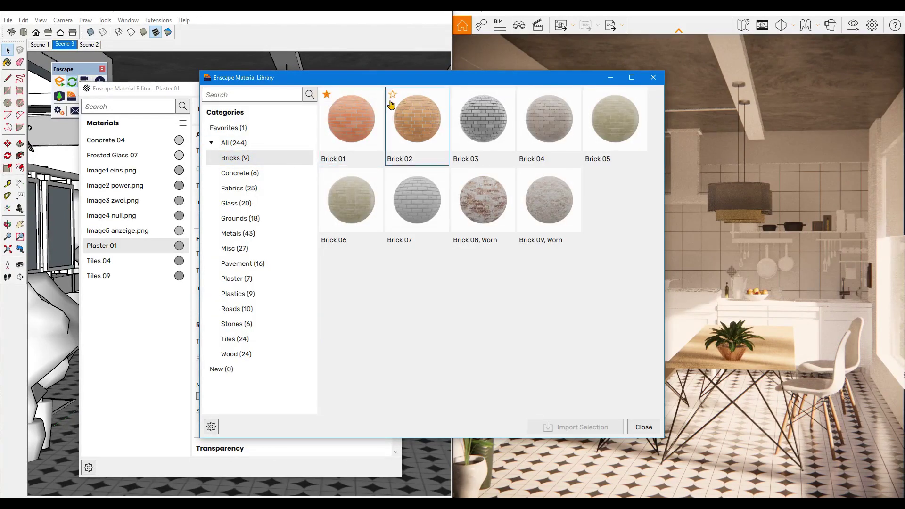
click(459, 175)
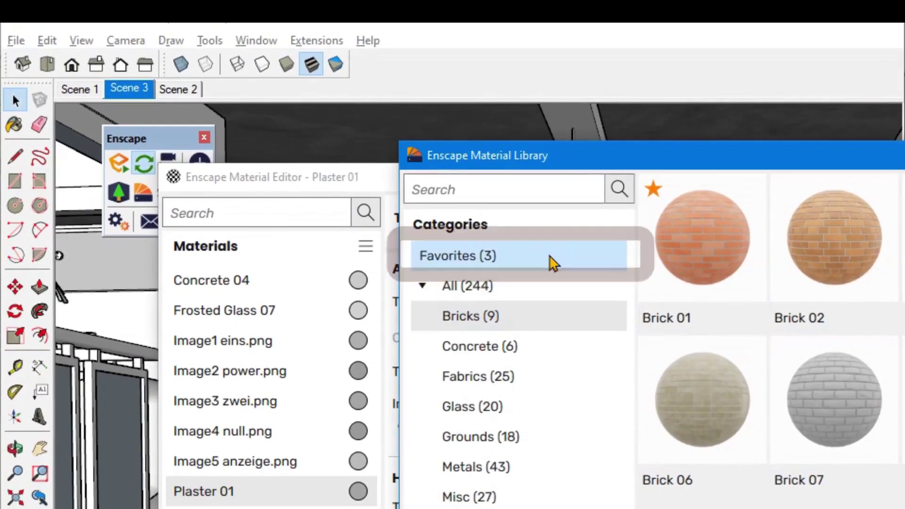
Unstar Brick 01, Brick 03 and Brick 08, Worn, leaving Favorites empty
click(541, 258)
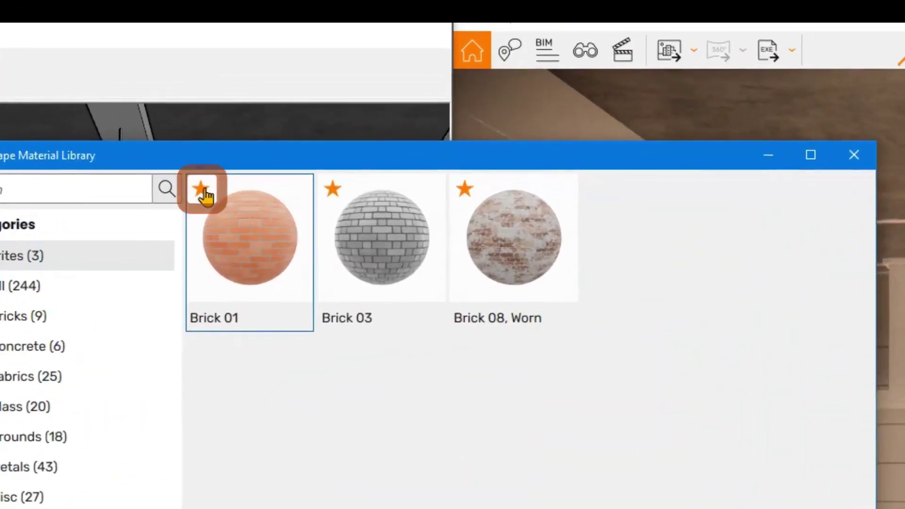
click(201, 190)
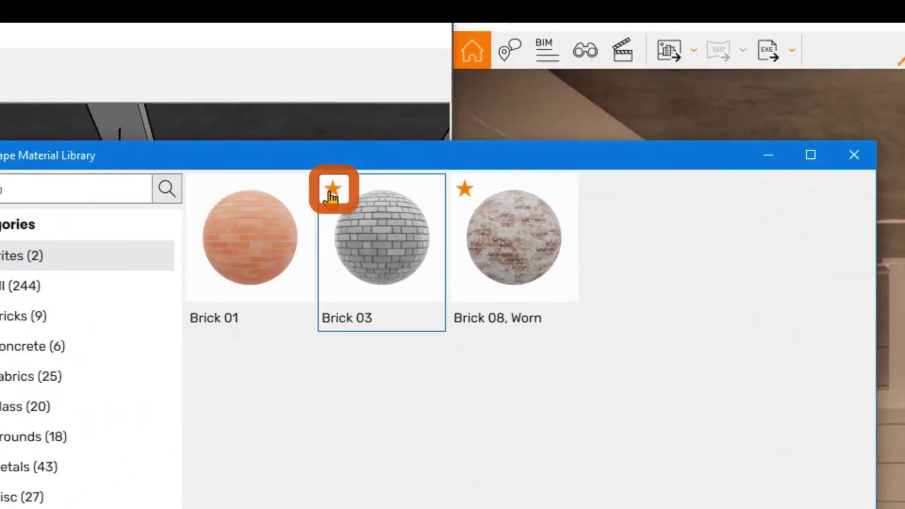
click(332, 193)
click(465, 190)
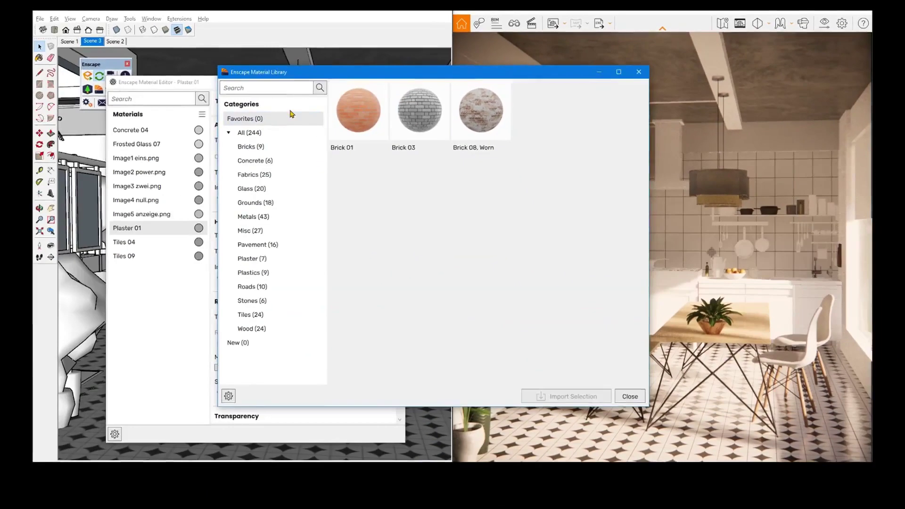
click(248, 119)
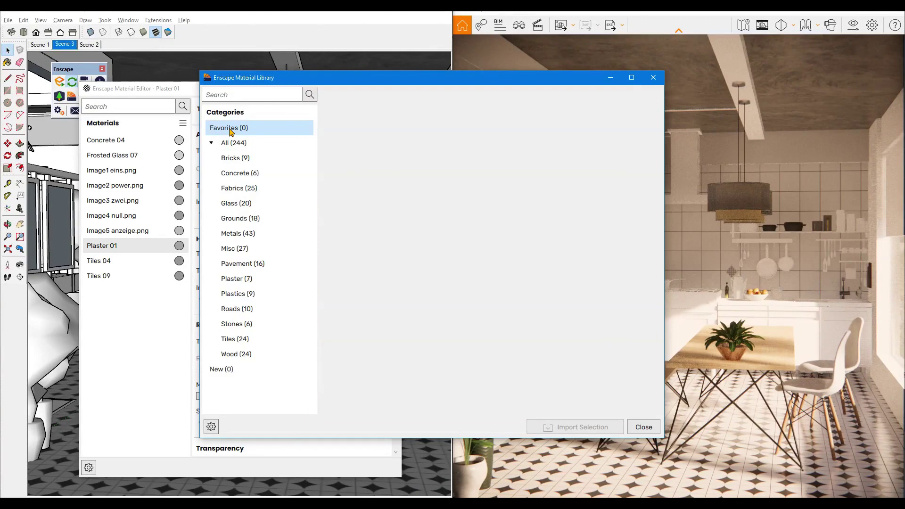
Save the Downloads\Ens31 folder as the imported texture path
click(217, 372)
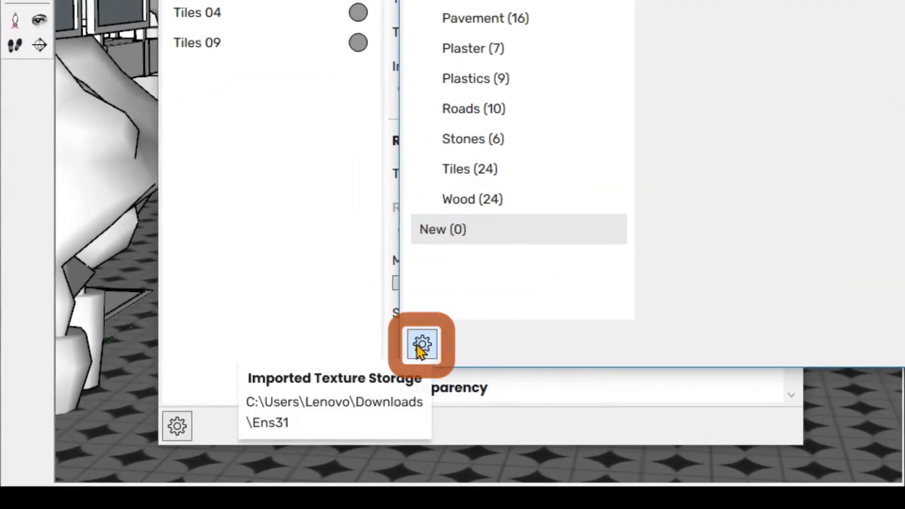
click(421, 346)
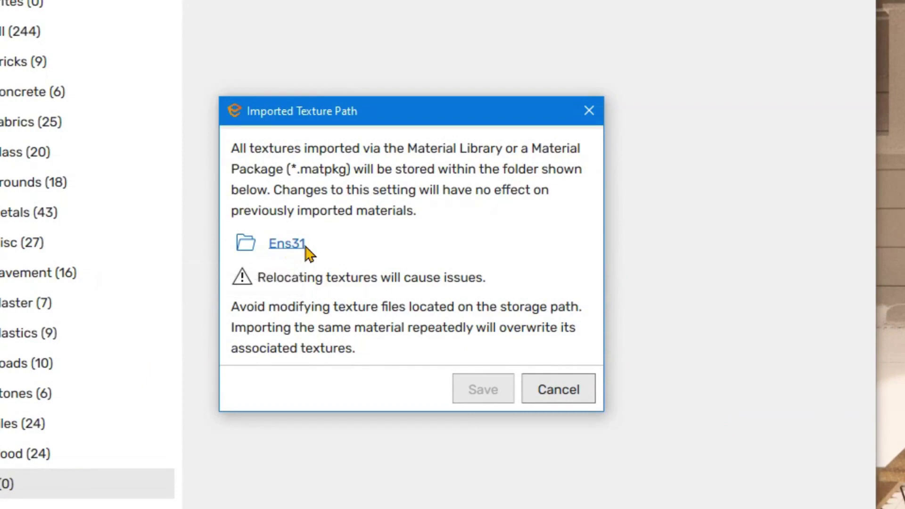
click(245, 242)
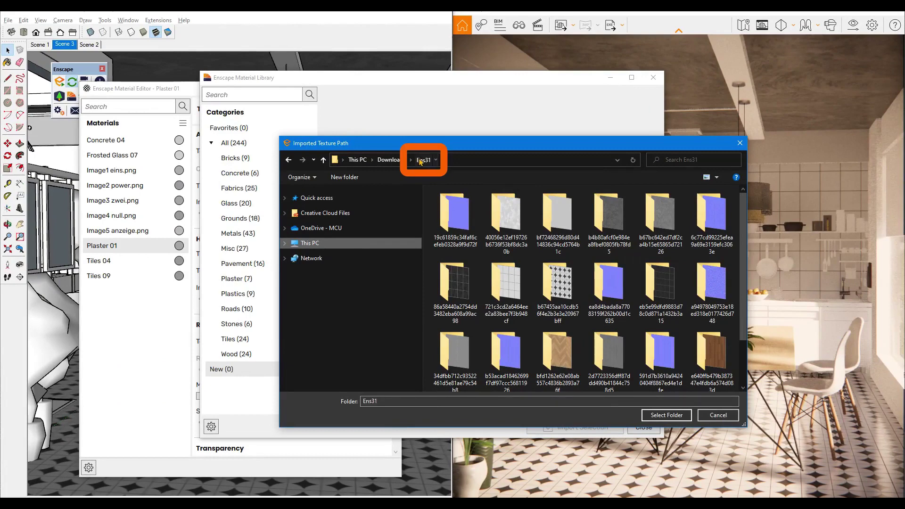
click(666, 414)
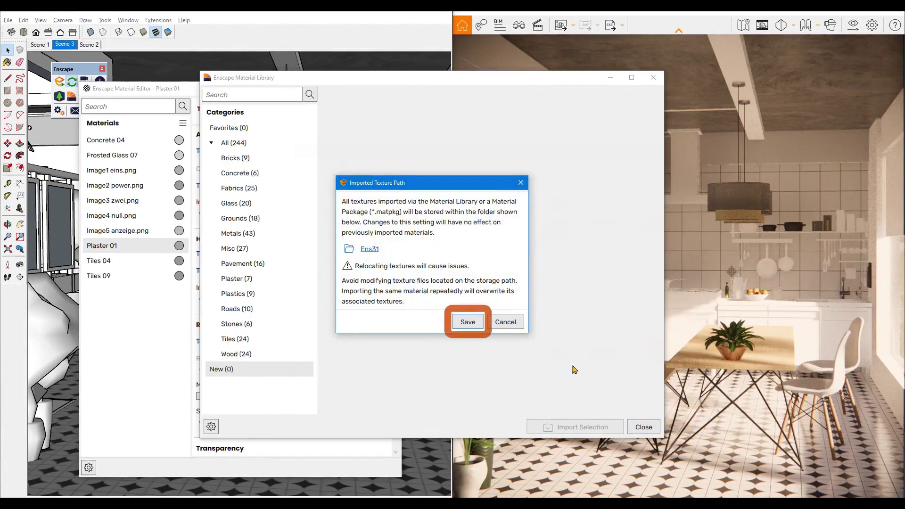
click(474, 323)
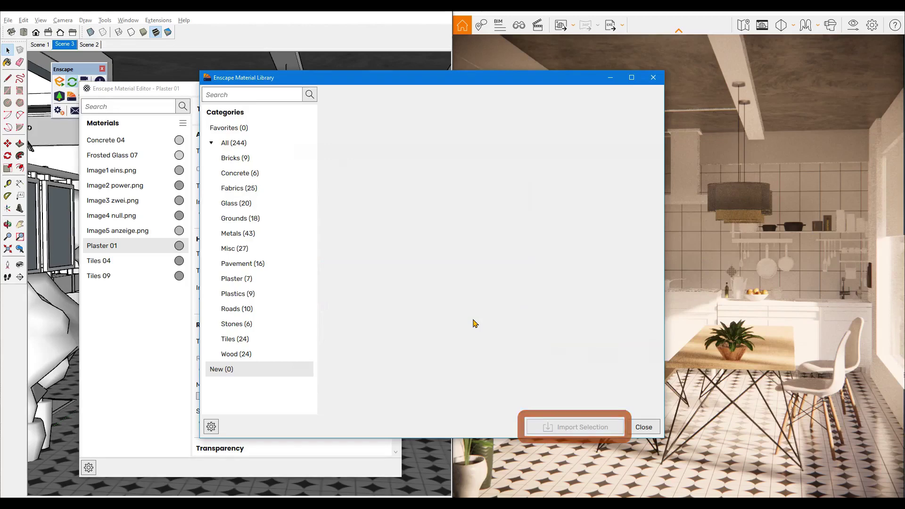
Import Plaster 01 from the Plaster category as Plaster 01_1 and close the library
click(251, 279)
mouse_move(351, 125)
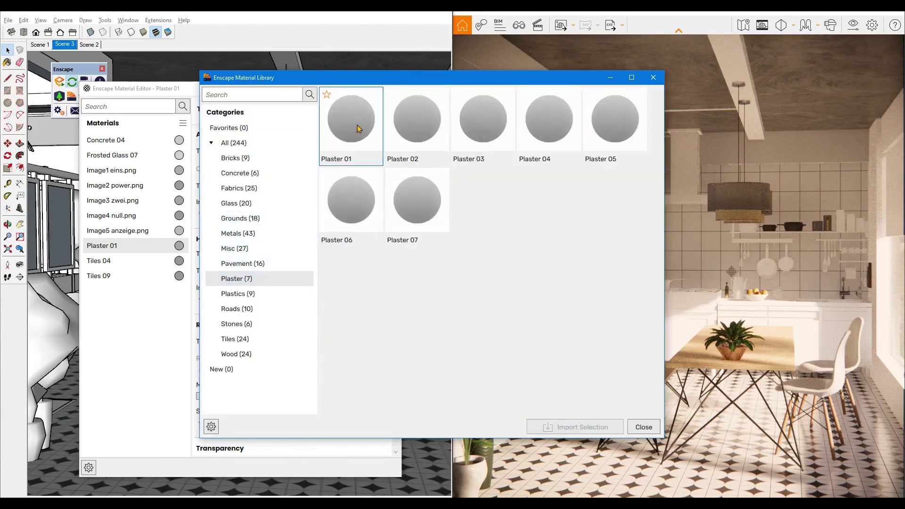
click(364, 135)
click(560, 428)
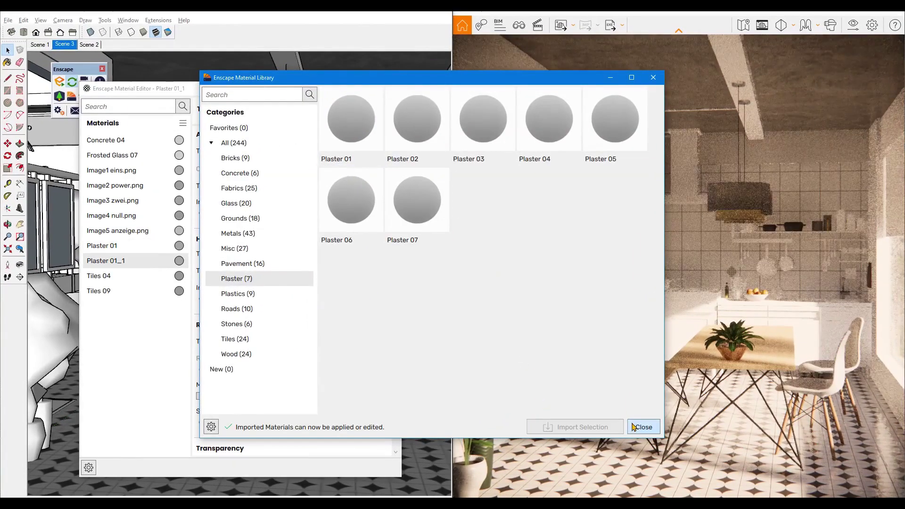
click(643, 426)
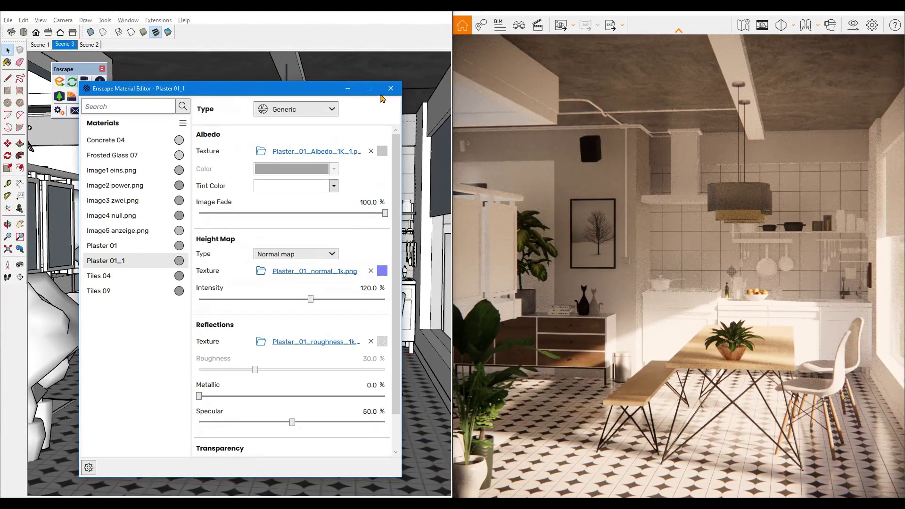
Close the Enscape editor and review Plaster 01's settings in SketchUp's Materials Edit tab
click(395, 90)
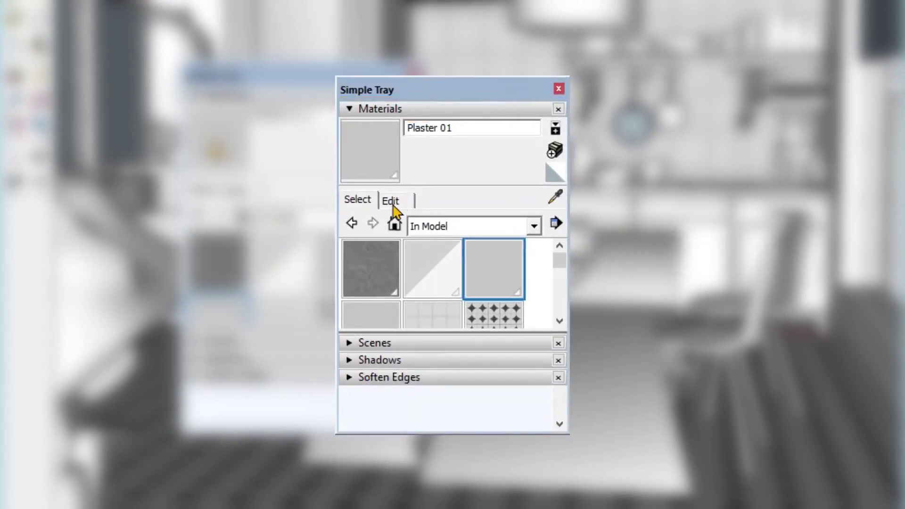
click(391, 201)
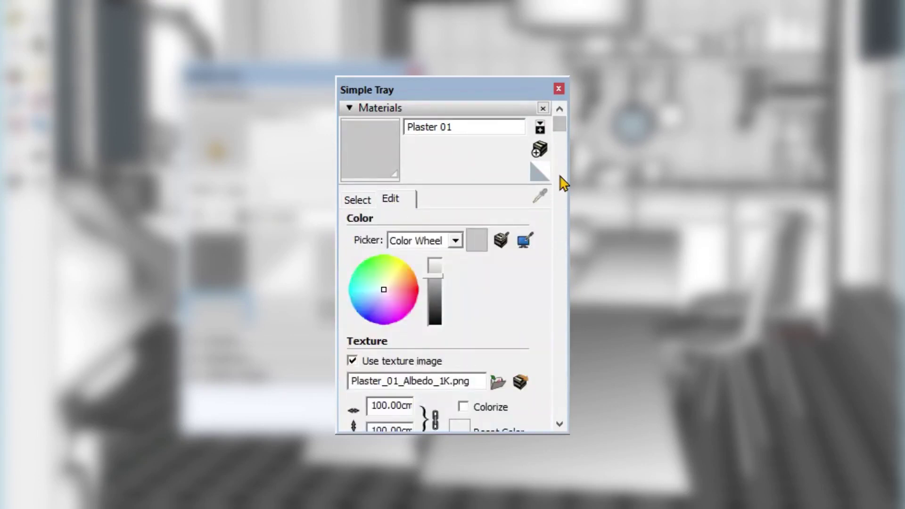
scroll(563, 184, down, 3)
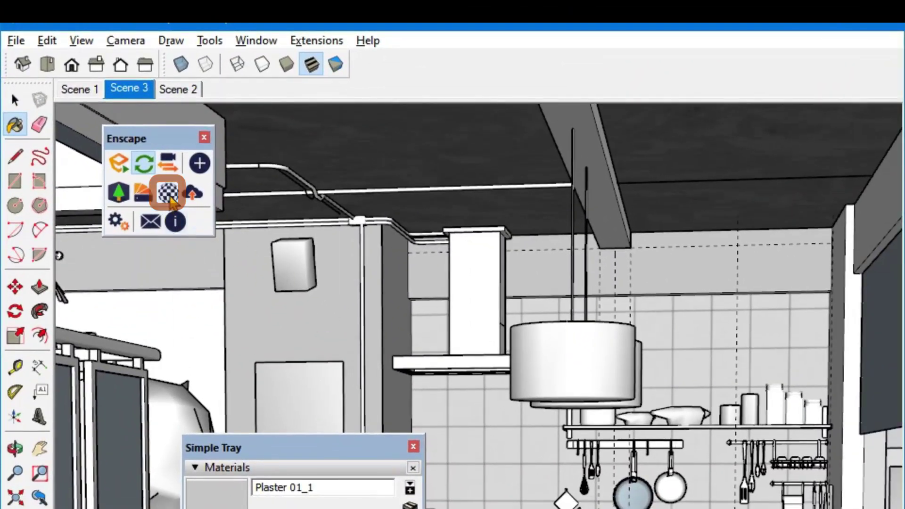
Find Tiles 04 in the library's Tiles category, then close the library without importing
click(171, 202)
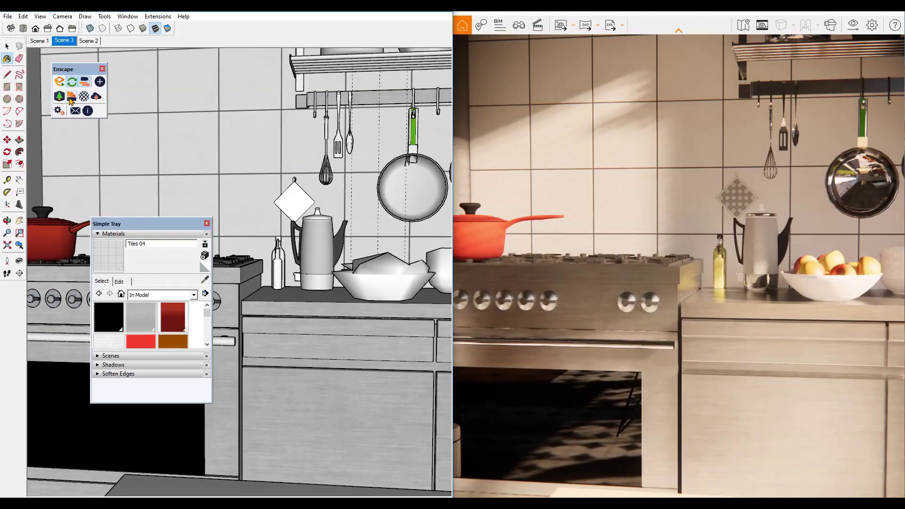
click(71, 98)
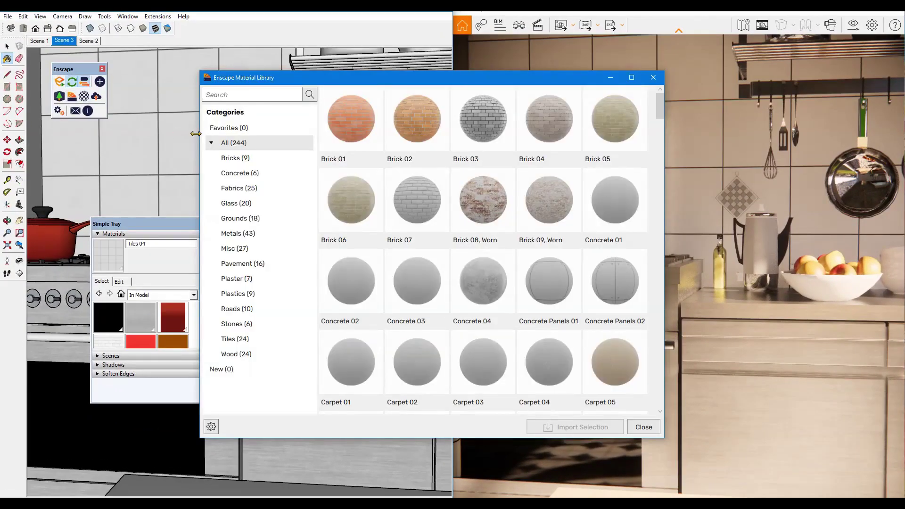
click(232, 339)
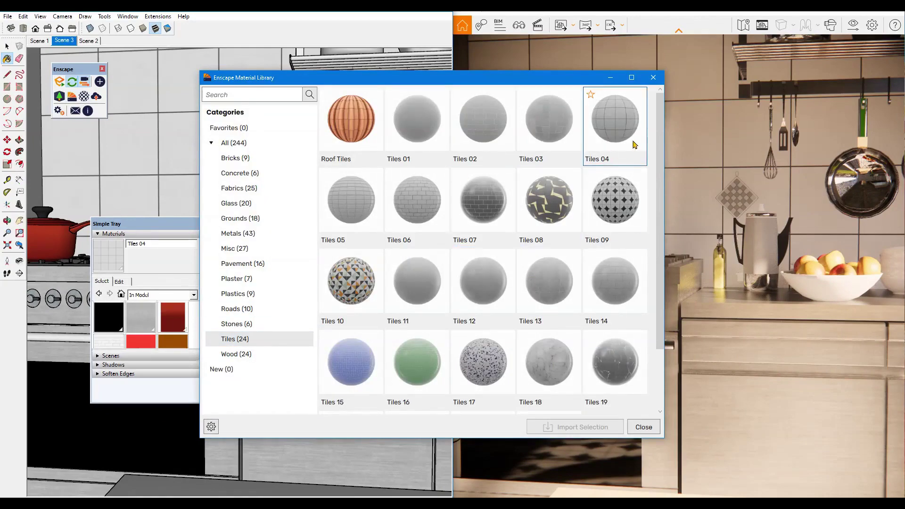
click(631, 122)
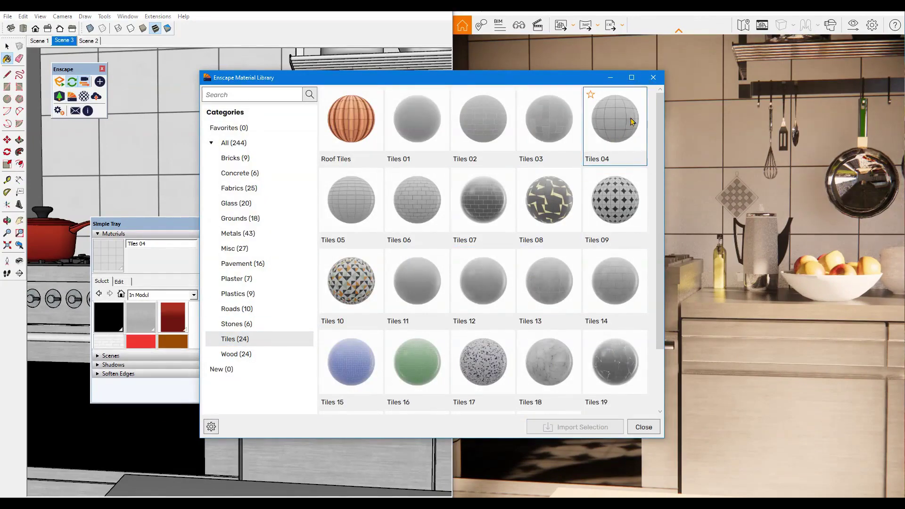
click(654, 78)
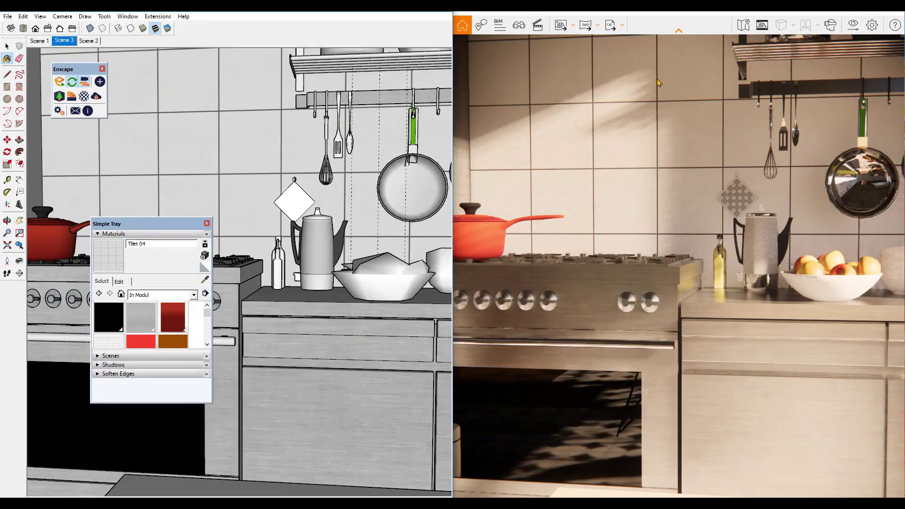
Sample the wall tiles into the Enscape Material Editor to load Tiles 04
click(83, 97)
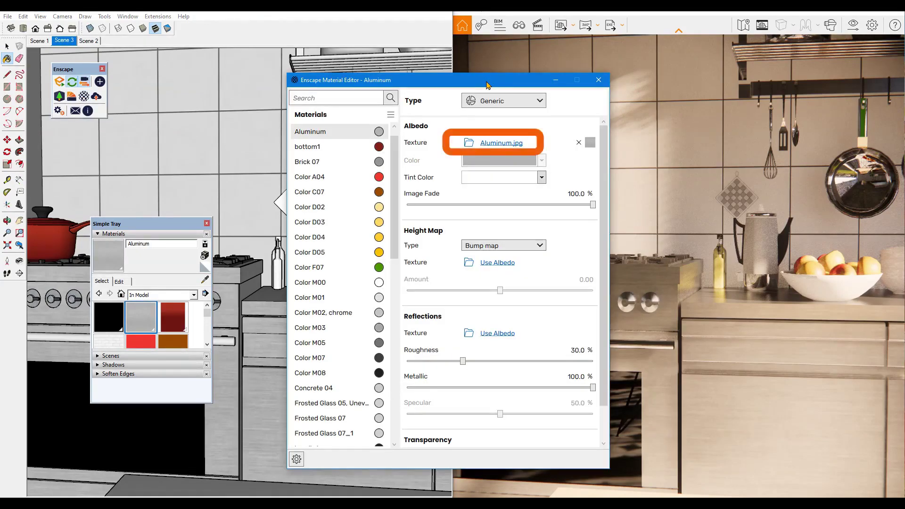
click(206, 281)
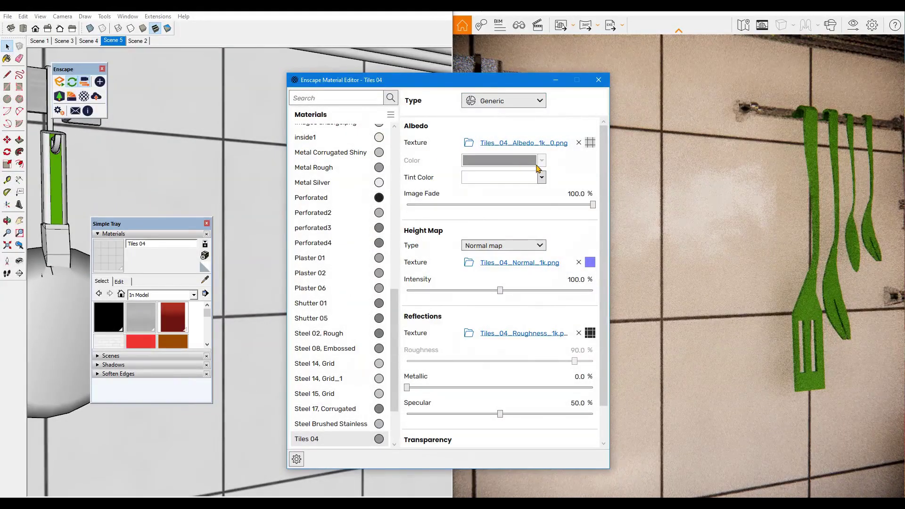
Try and remove an orange tint on Tiles 04, then set relief intensity ~92% and specular 0%
click(542, 177)
click(534, 216)
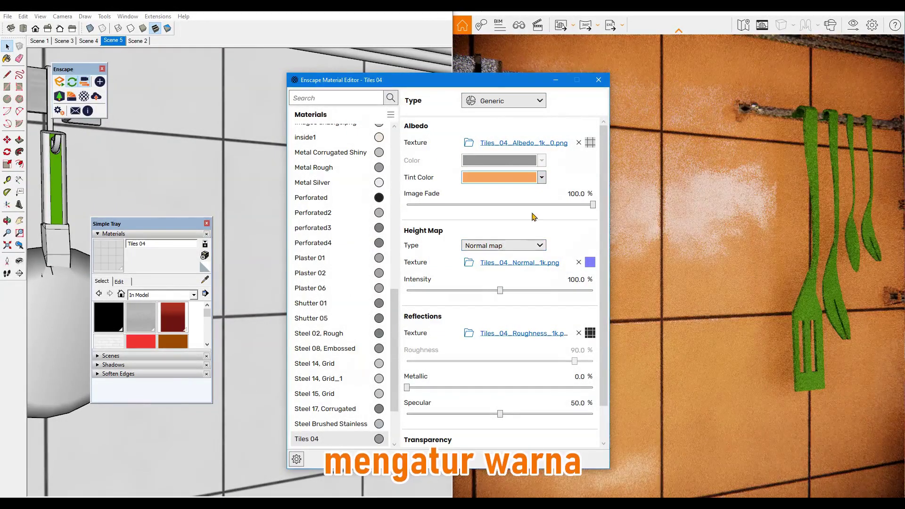
click(541, 177)
click(515, 231)
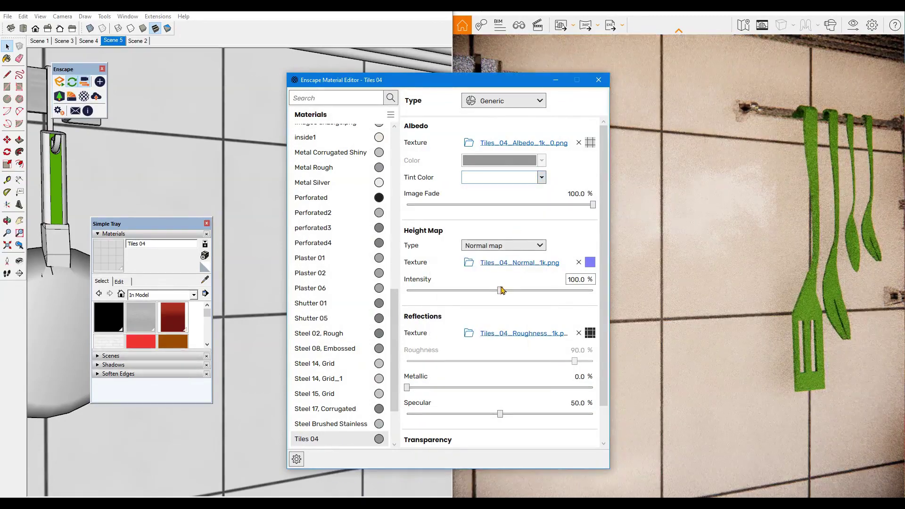
drag(500, 290, 378, 296)
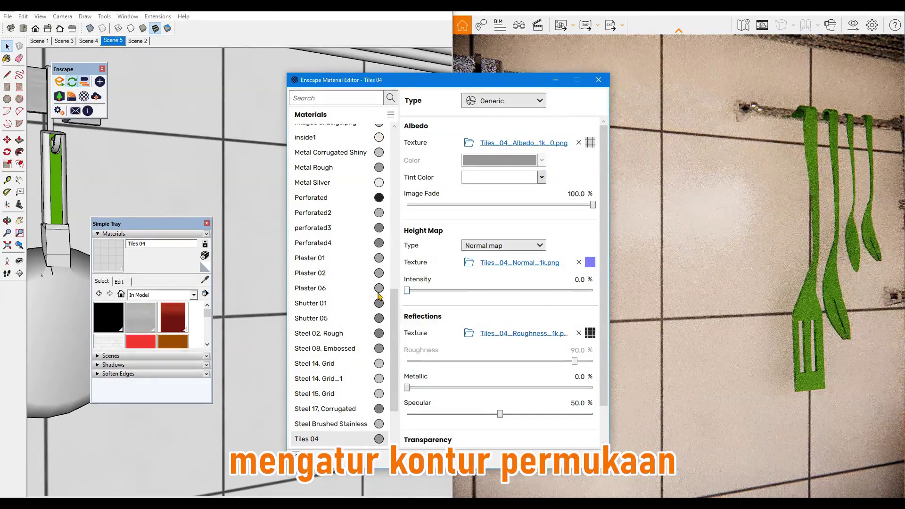
drag(448, 303, 493, 291)
drag(499, 414, 405, 414)
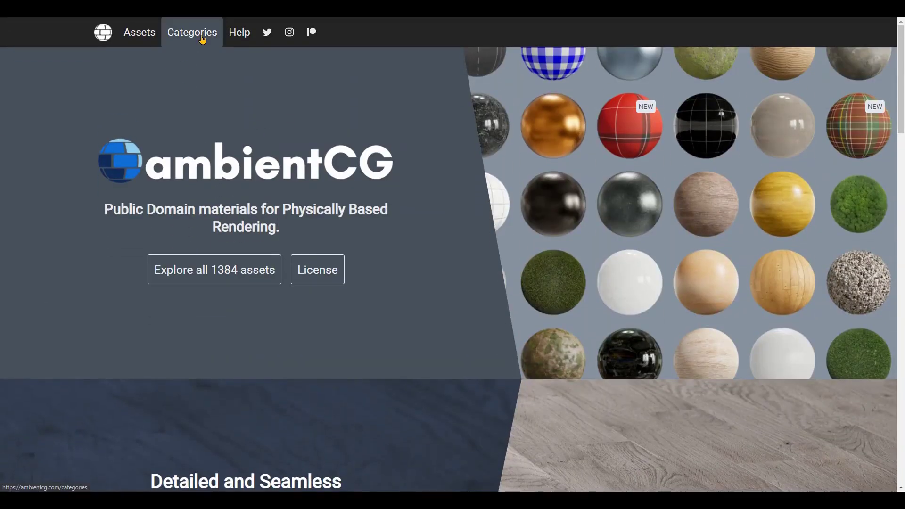
Browse ambientCG's Tiles category to beige Tiles027 and download its 2K-JPG package
click(203, 39)
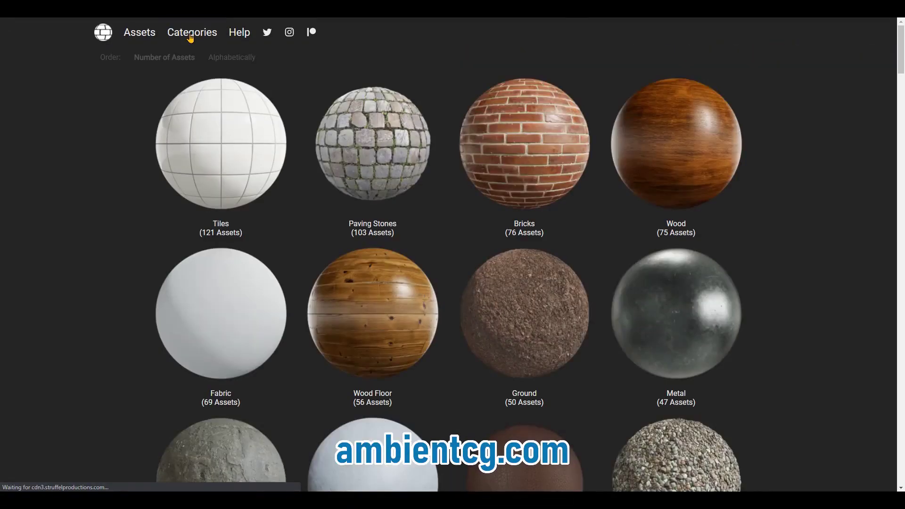
click(226, 149)
scroll(226, 149, down, 5)
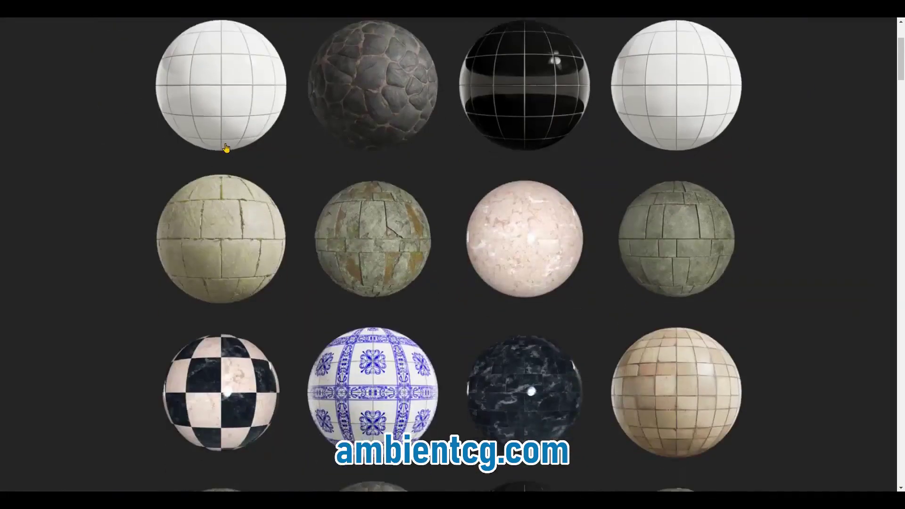
scroll(226, 149, down, 5)
scroll(226, 149, down, 5)
scroll(226, 148, down, 5)
scroll(226, 148, down, 3)
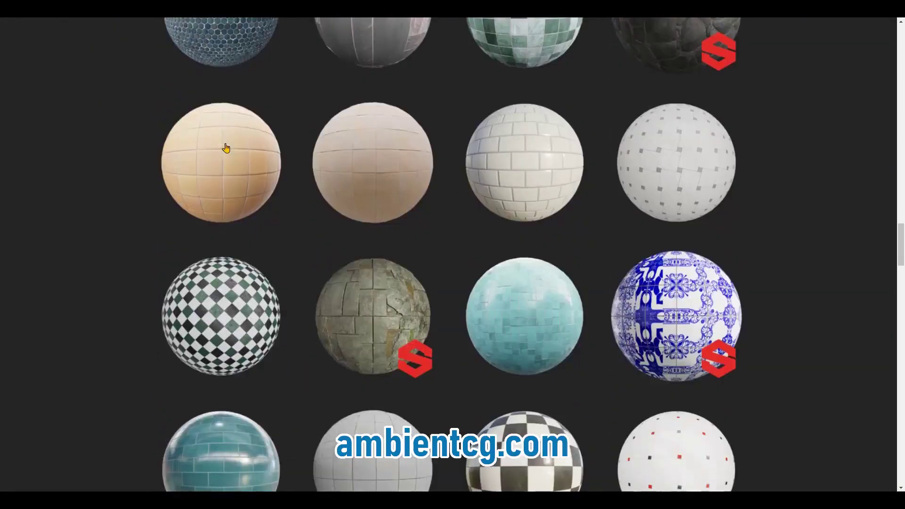
click(213, 165)
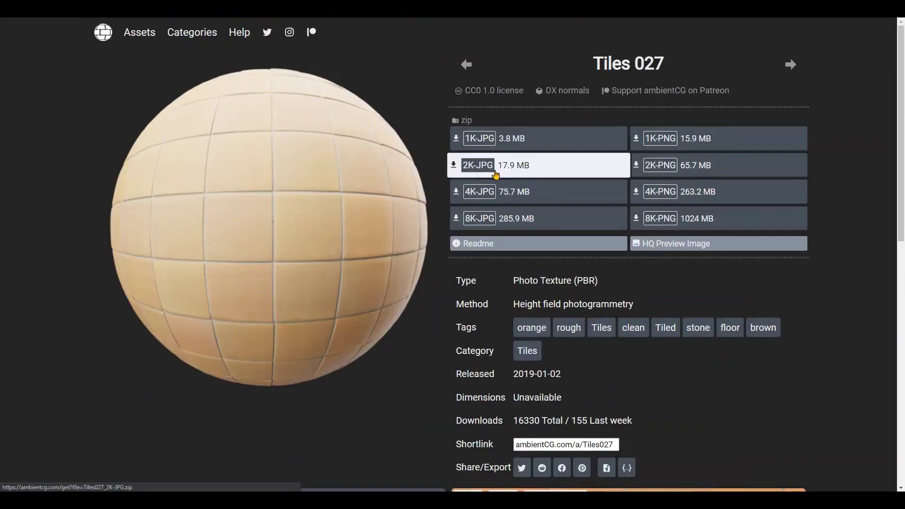
click(496, 174)
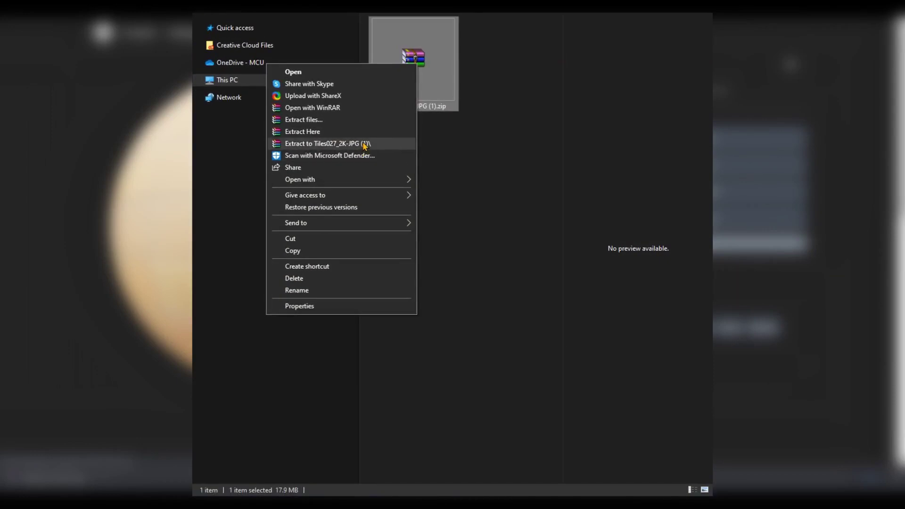
Extract the Tiles027 zip into its own folder and open it to list the texture maps
click(365, 144)
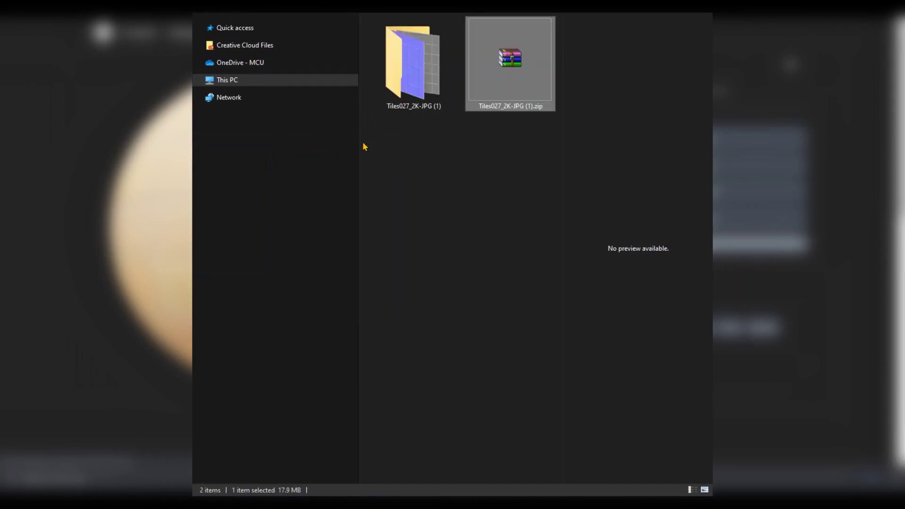
double_click(426, 82)
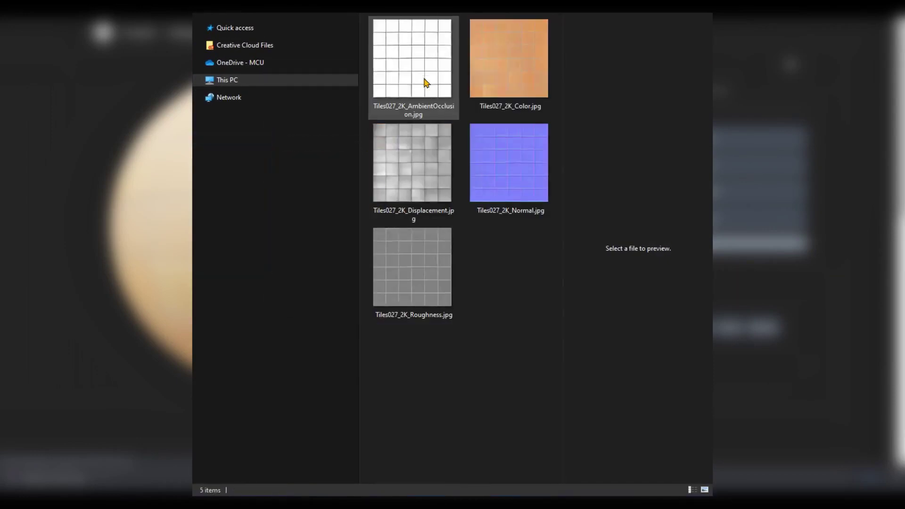
click(412, 267)
click(691, 490)
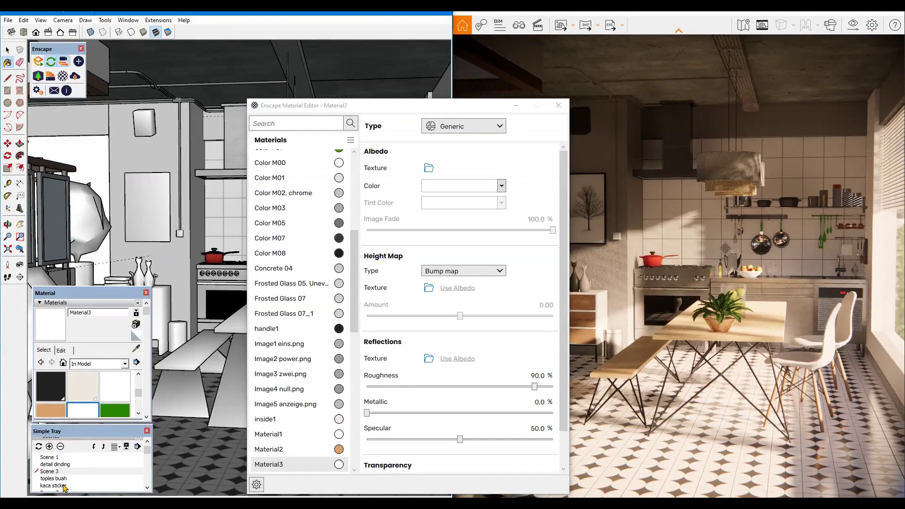
In the detail dinding scene, load Tiles027_2K_Color.jpg as Material3's albedo texture
click(60, 465)
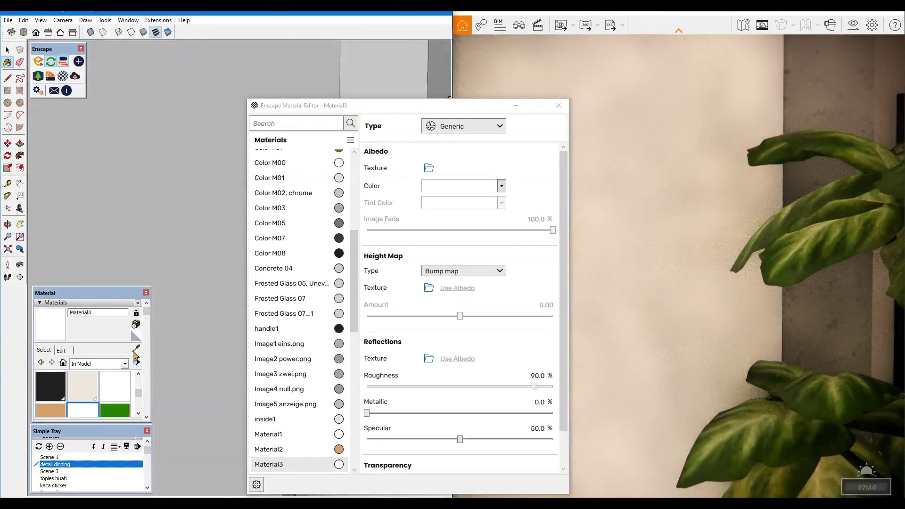
click(428, 169)
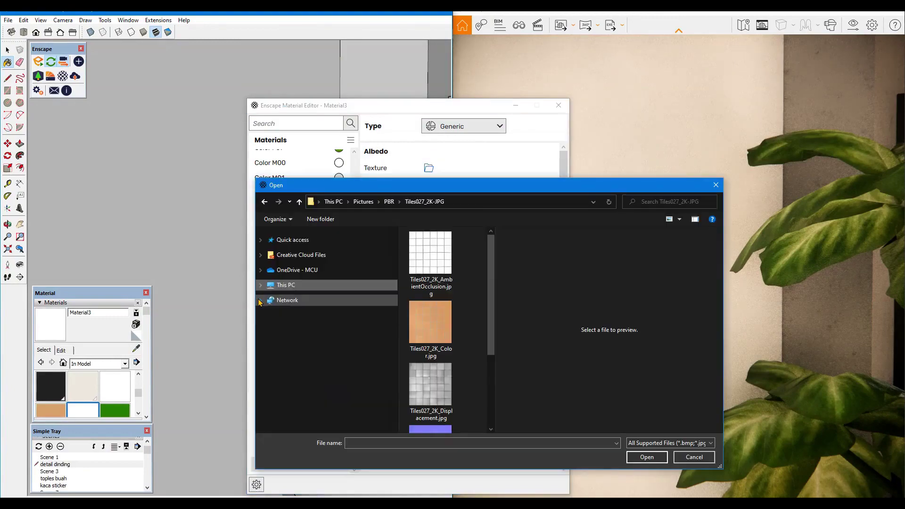
click(422, 321)
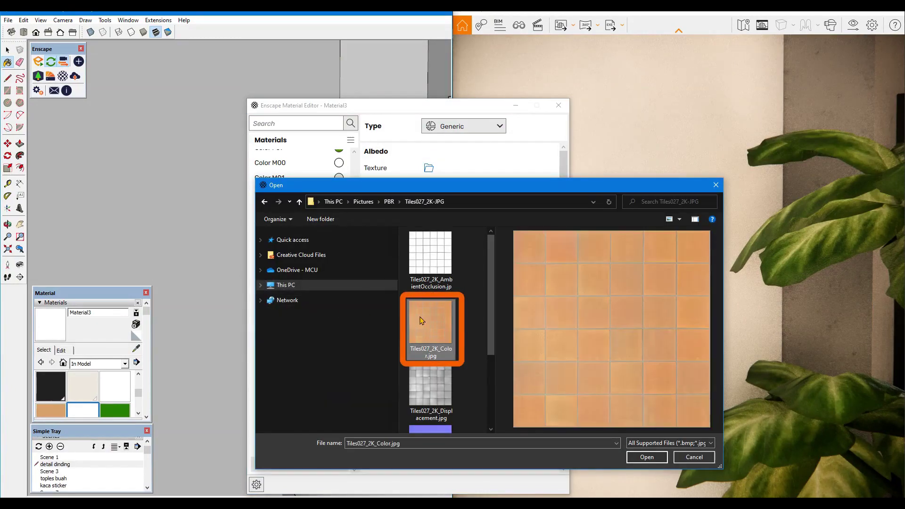
click(647, 457)
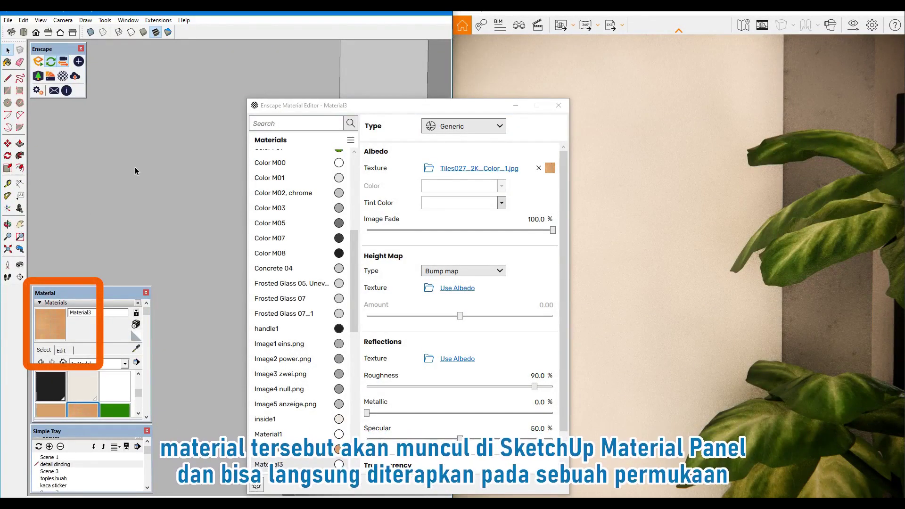
Paint the selected wall face with Material3 using the Paint Bucket (B)
click(135, 167)
key(b)
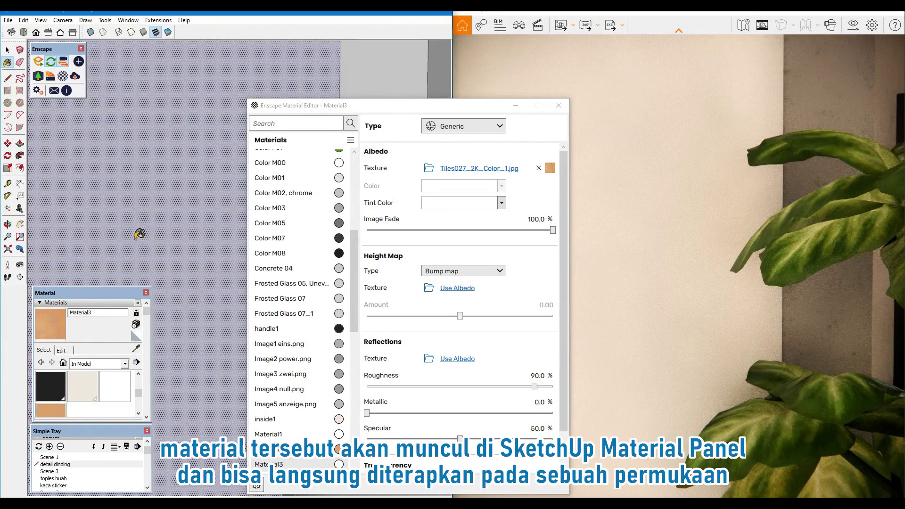
click(139, 234)
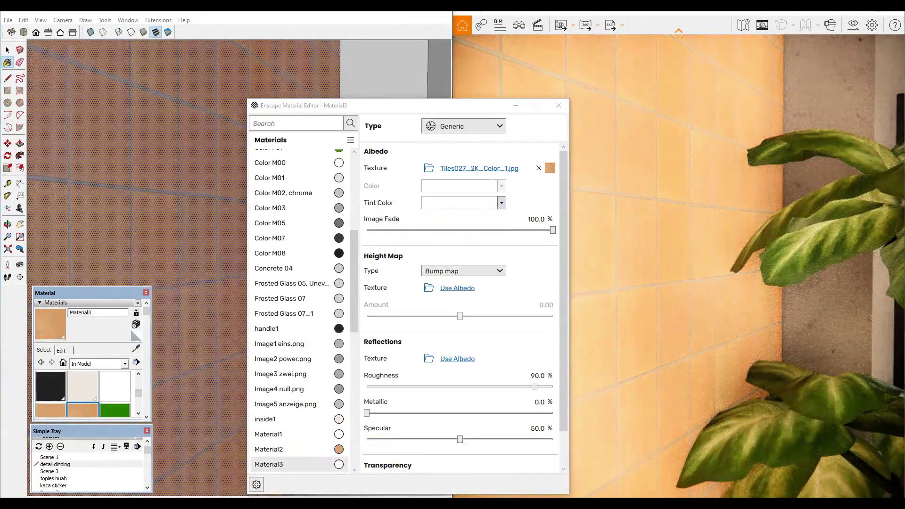
click(359, 109)
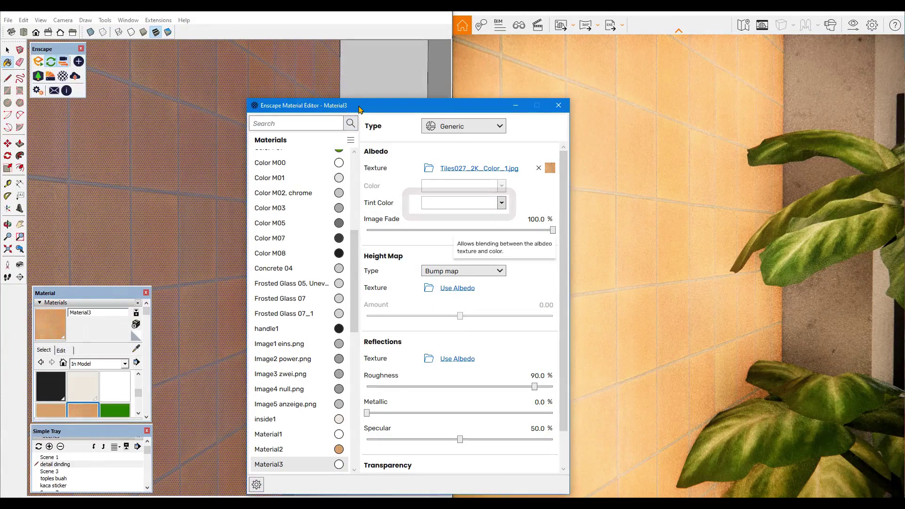
Tint Material3 dark red and set its image fade to 90%
click(501, 203)
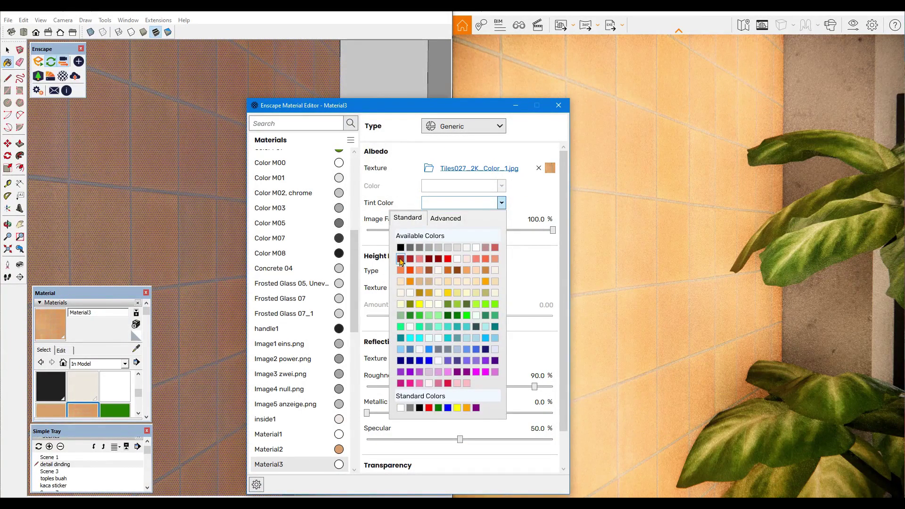
click(401, 259)
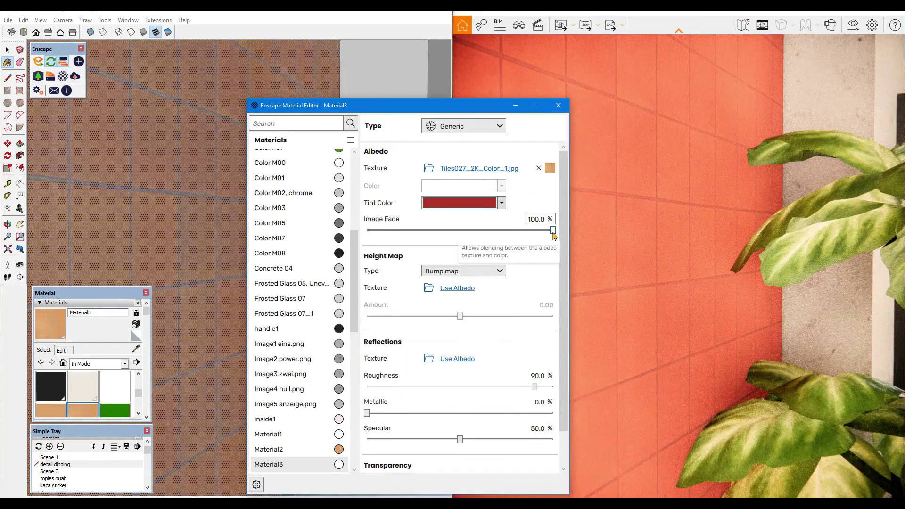
drag(544, 233, 502, 233)
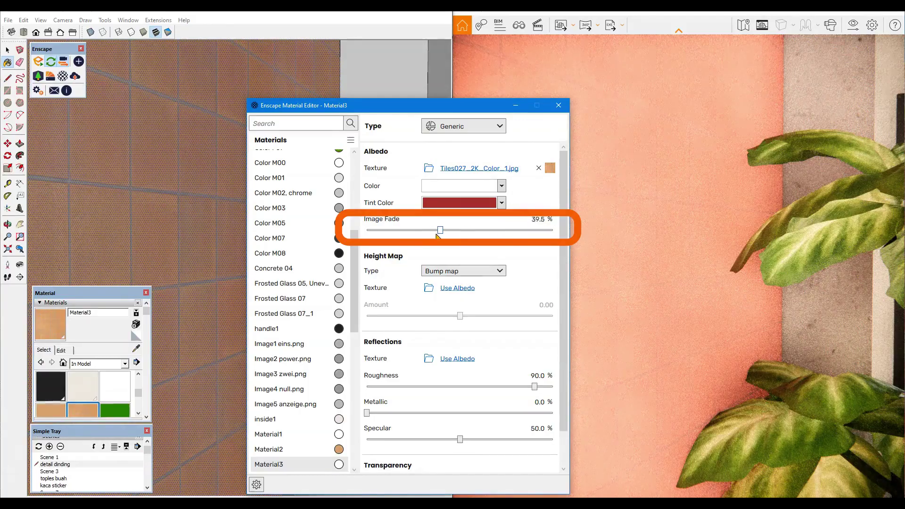
mouse_move(438, 235)
mouse_down()
mouse_move(368, 236)
mouse_move(497, 231)
mouse_up()
double_click(539, 219)
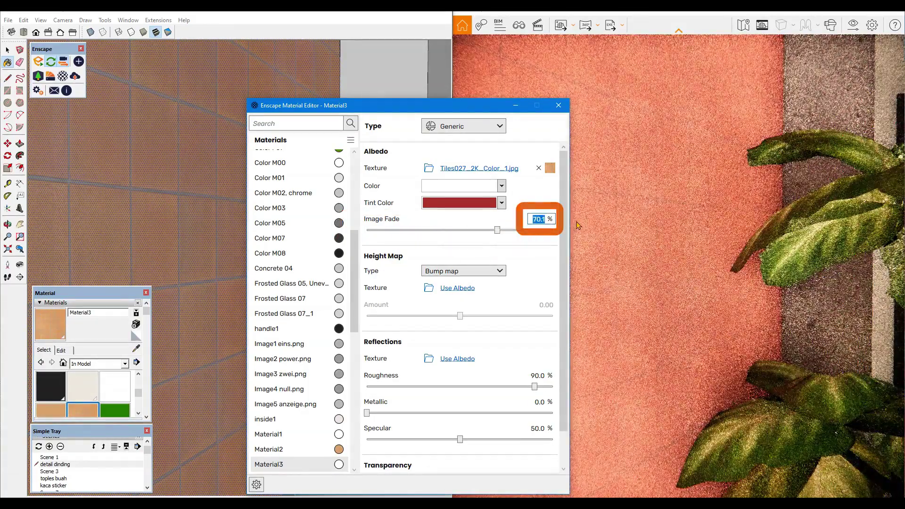
text(90)
key(Return)
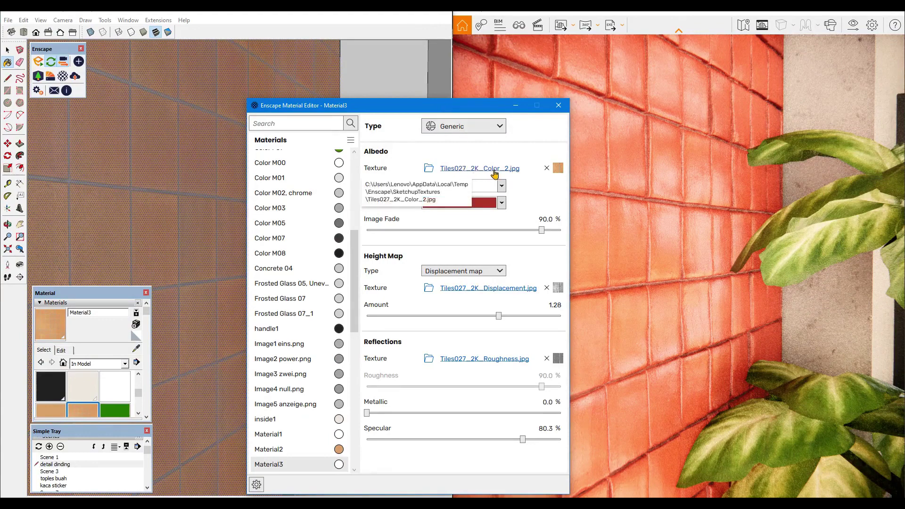
Open the albedo Texture Editor, browse for a replacement image, then cancel to keep the current one
click(558, 169)
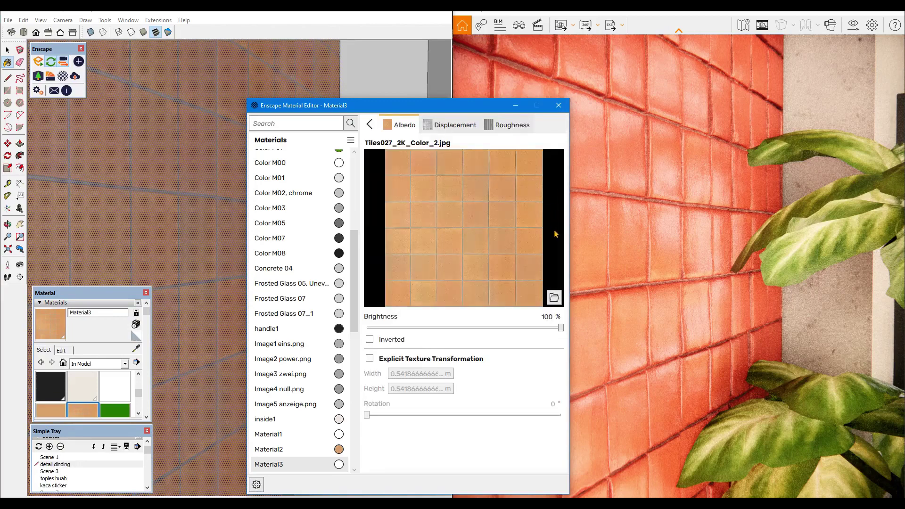
click(554, 300)
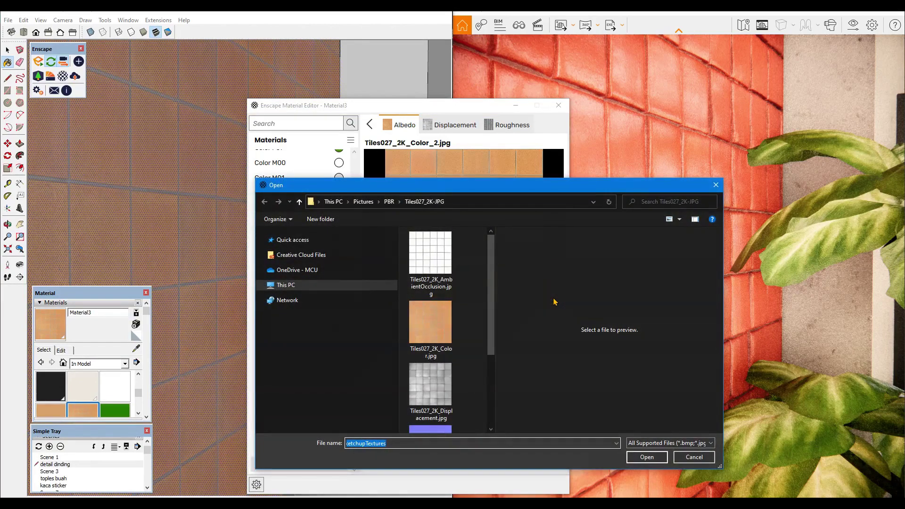
mouse_move(491, 324)
mouse_down()
mouse_move(491, 387)
mouse_move(492, 297)
mouse_up()
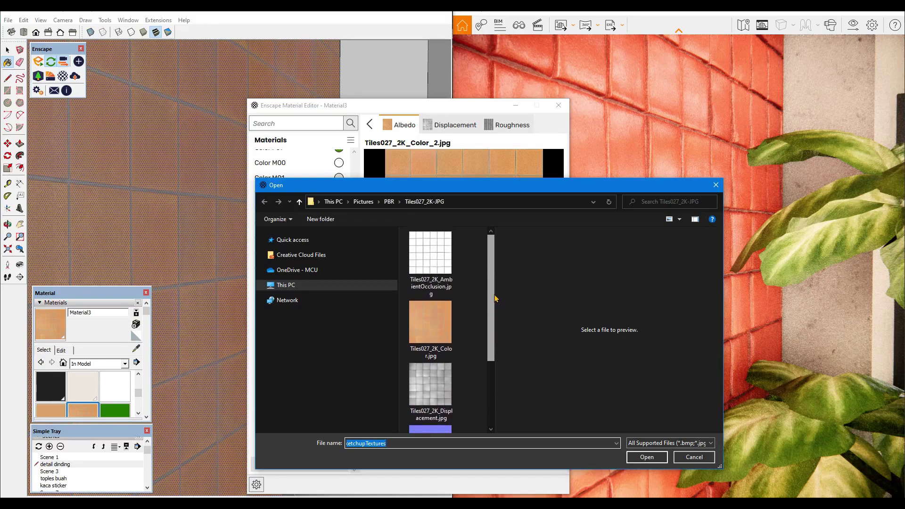
click(693, 456)
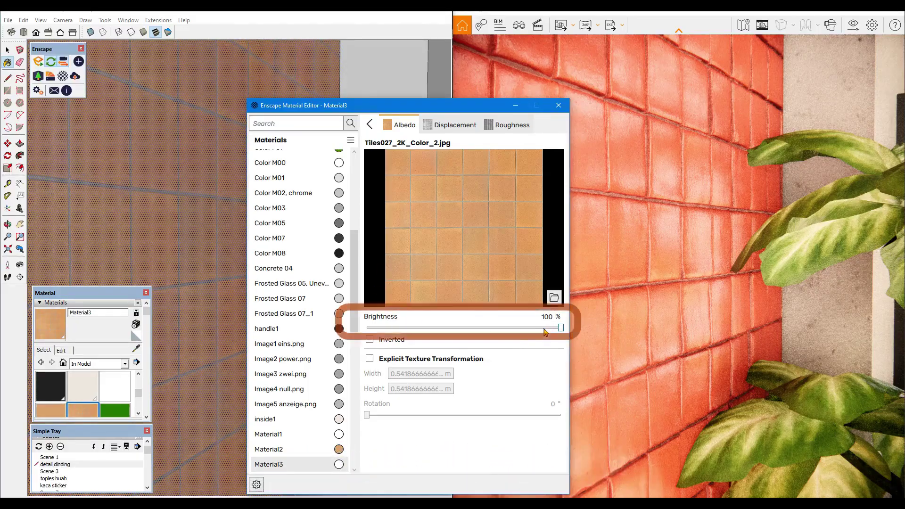
Test albedo brightness and inversion, restore them, and enable Explicit Texture Transformation
drag(560, 328, 370, 331)
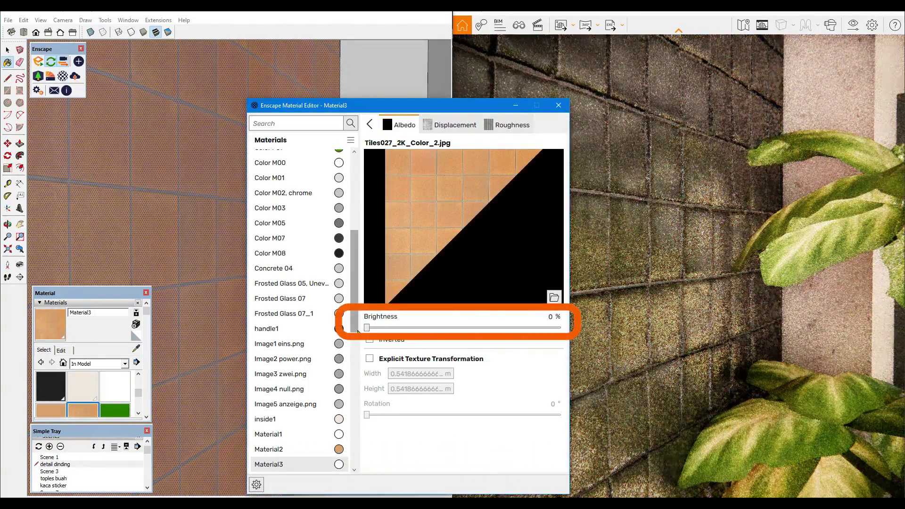
drag(369, 330, 560, 330)
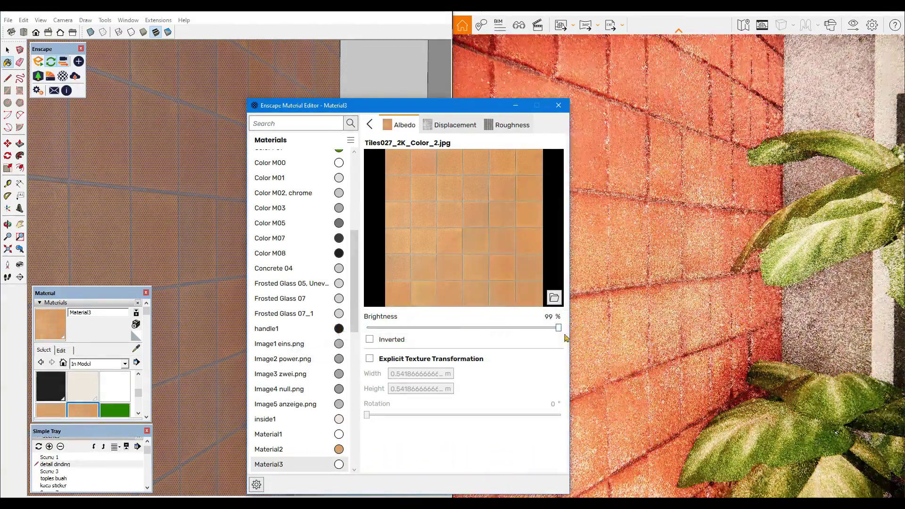
click(370, 340)
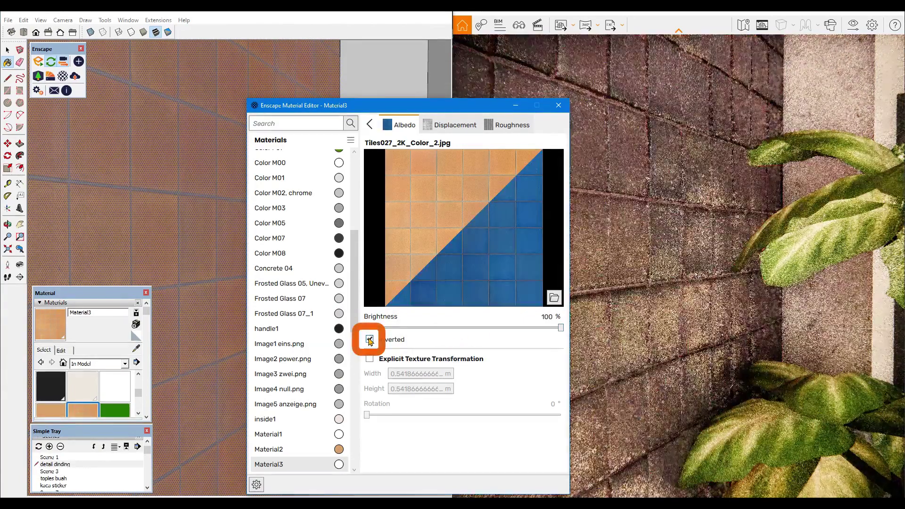
click(370, 340)
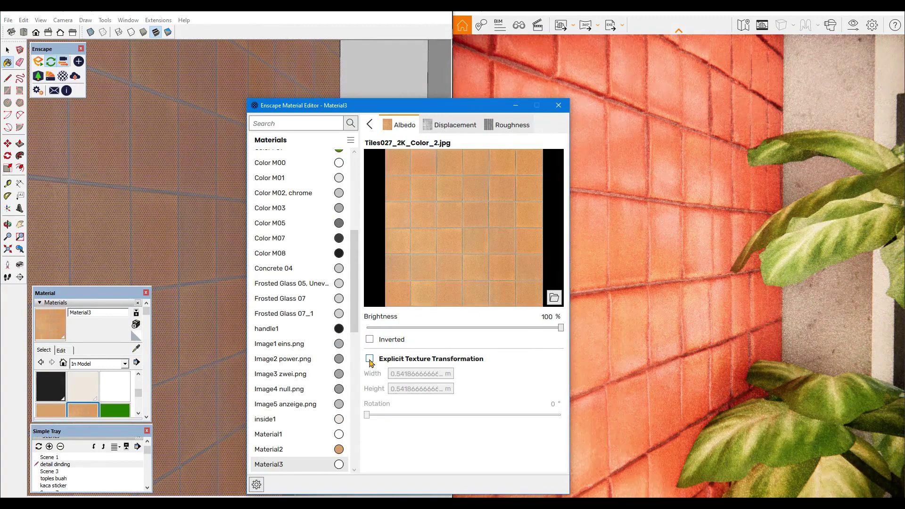
click(369, 359)
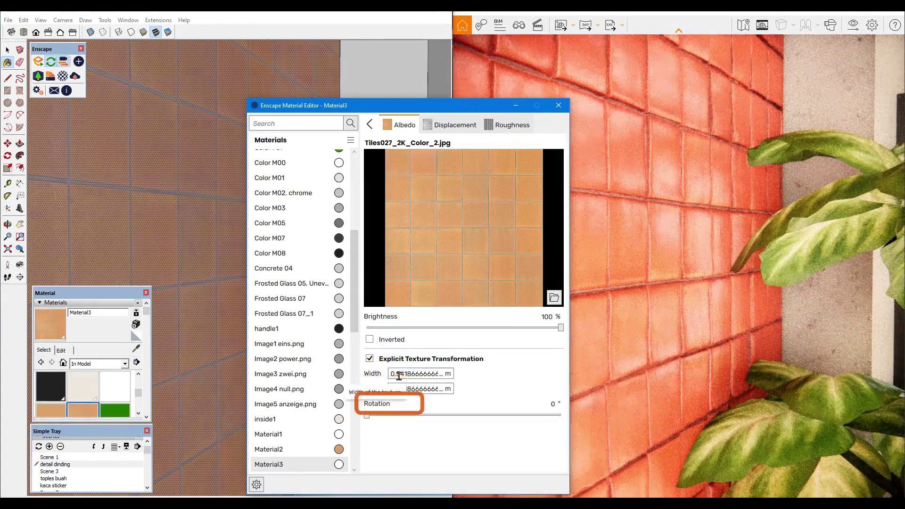
Check the displacement and roughness map settings, then return to the albedo tab
click(450, 126)
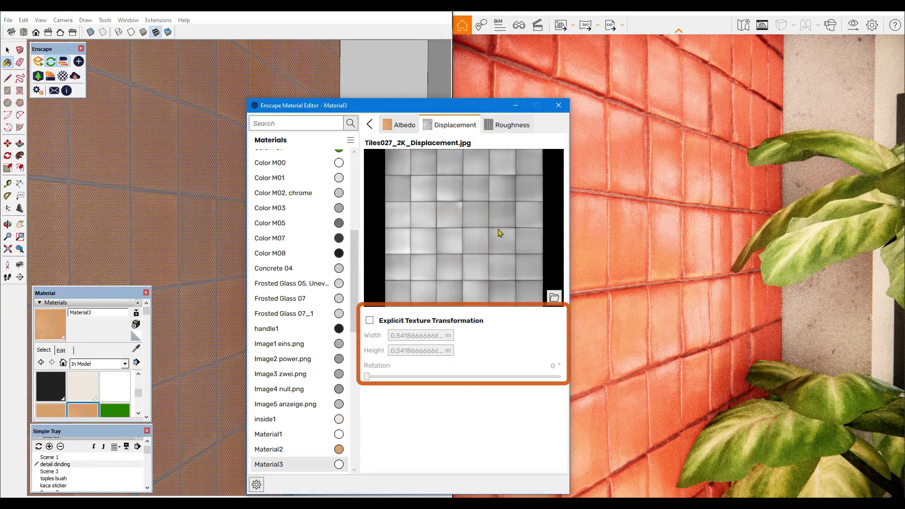
click(524, 128)
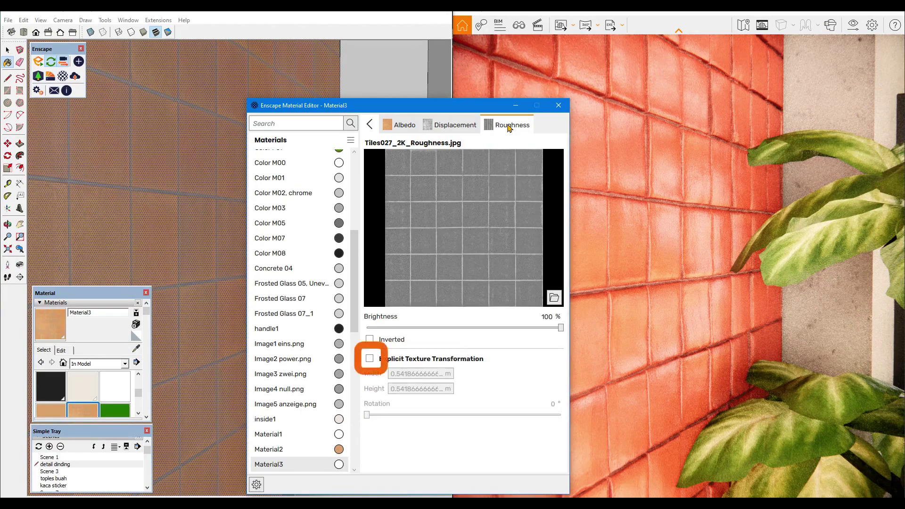
click(464, 127)
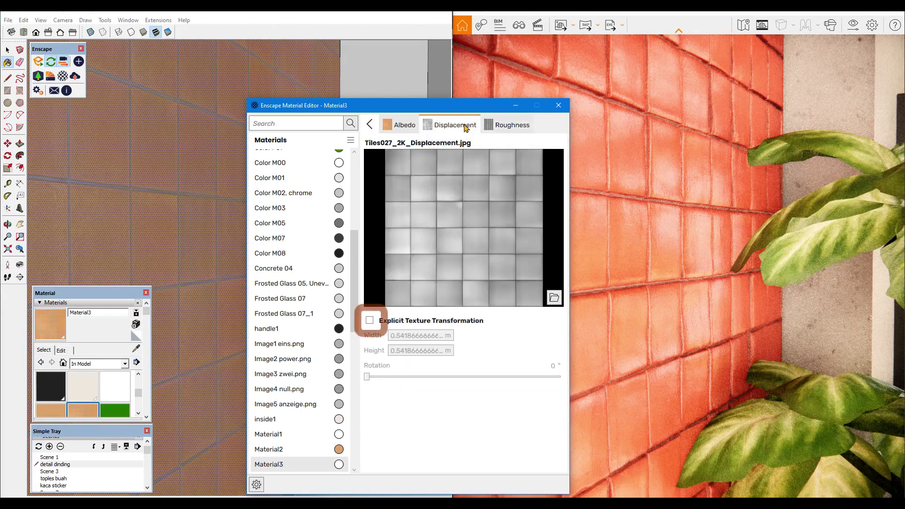
click(403, 123)
text(1)
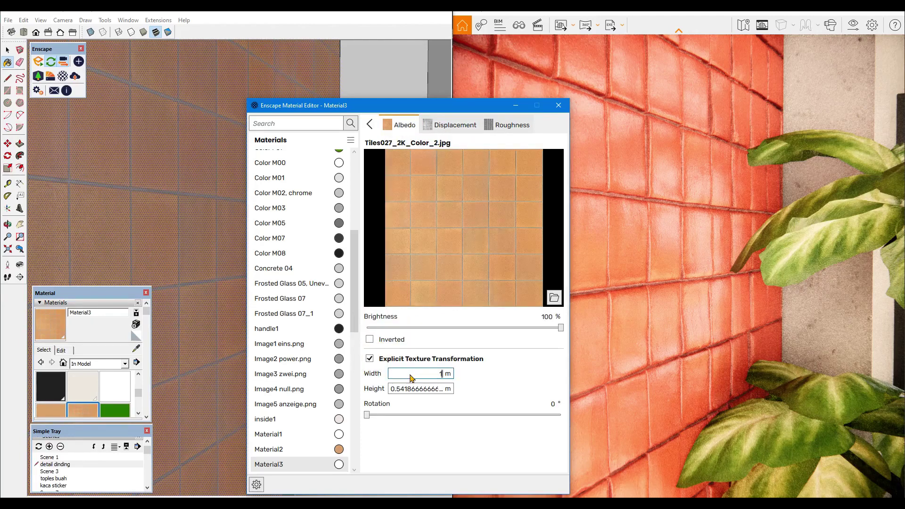
Set the albedo texture to 0.4 m width and height with 45° rotation
key(Tab)
text(1)
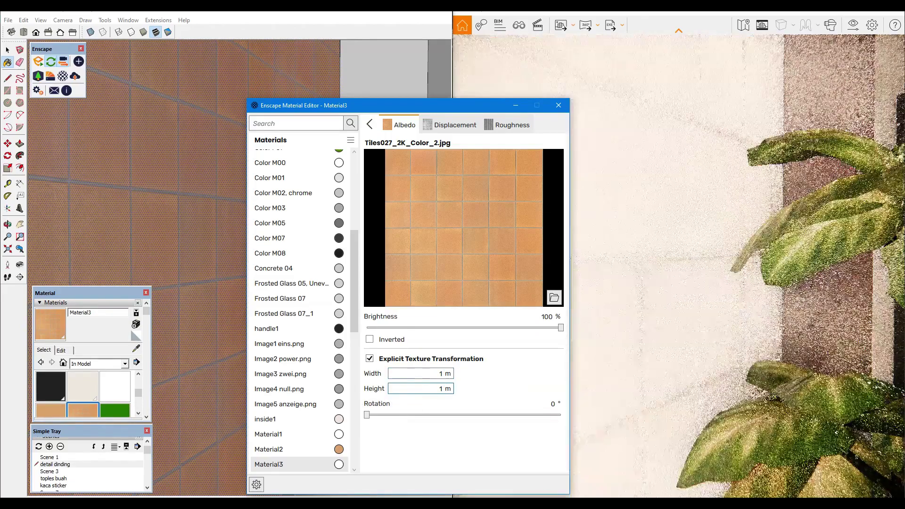
key(shift+Tab)
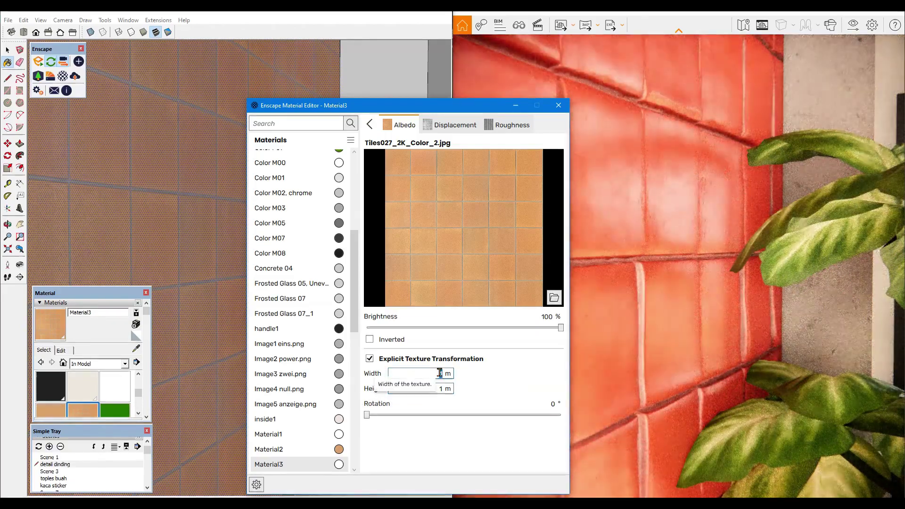
text(0.4)
double_click(439, 389)
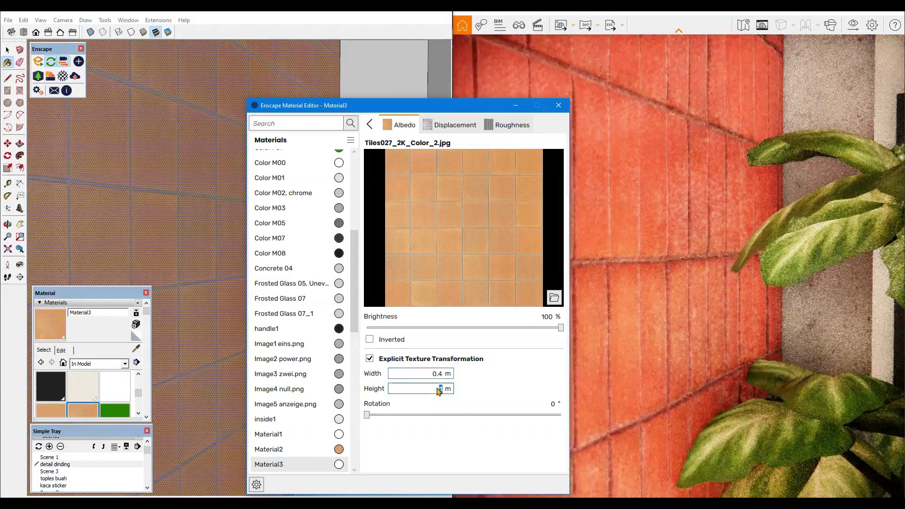
text(0.4)
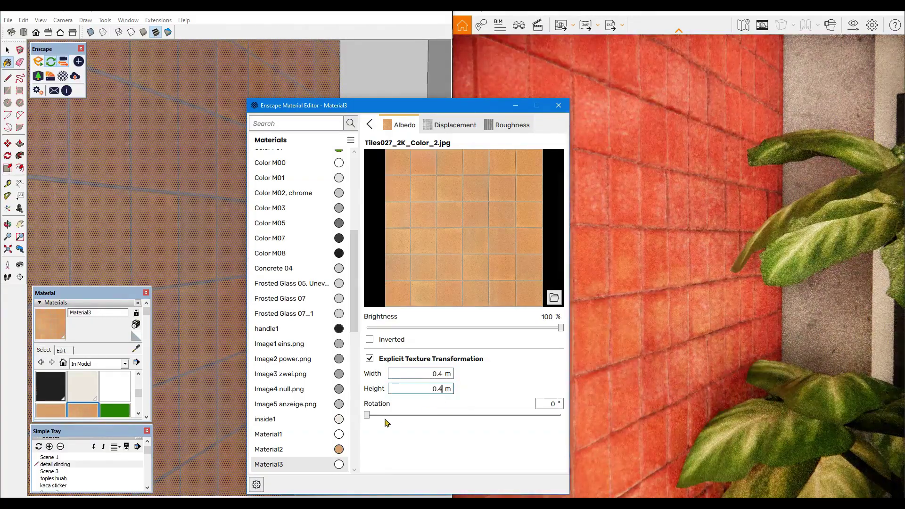
drag(367, 414, 382, 419)
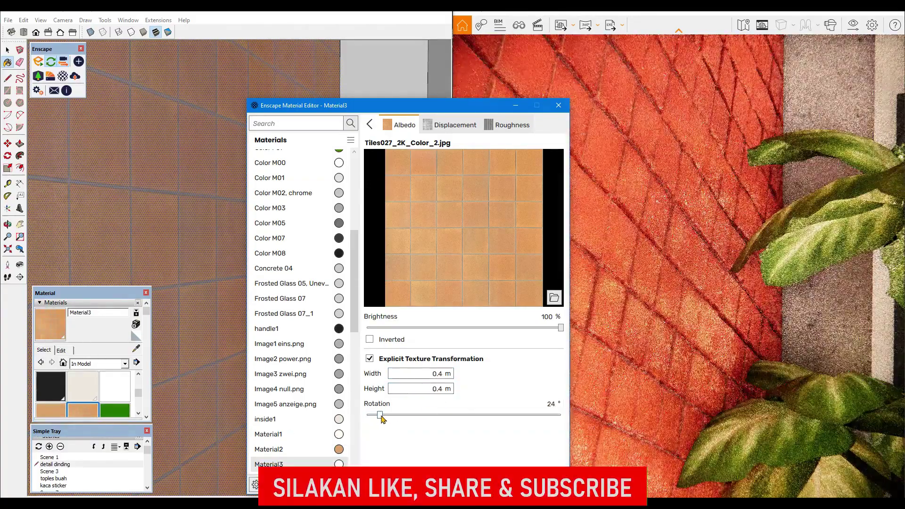
double_click(551, 404)
text(45)
key(Return)
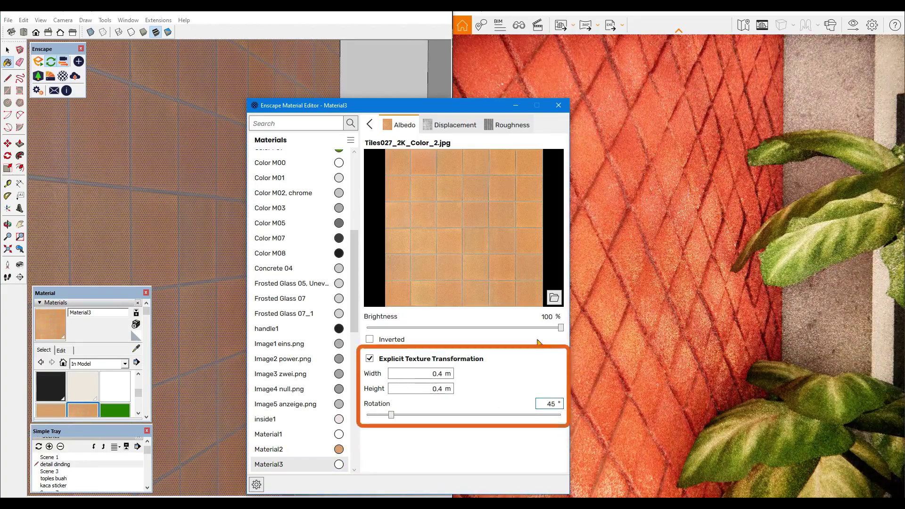
Review the displacement and roughness texture settings again
click(455, 125)
click(488, 129)
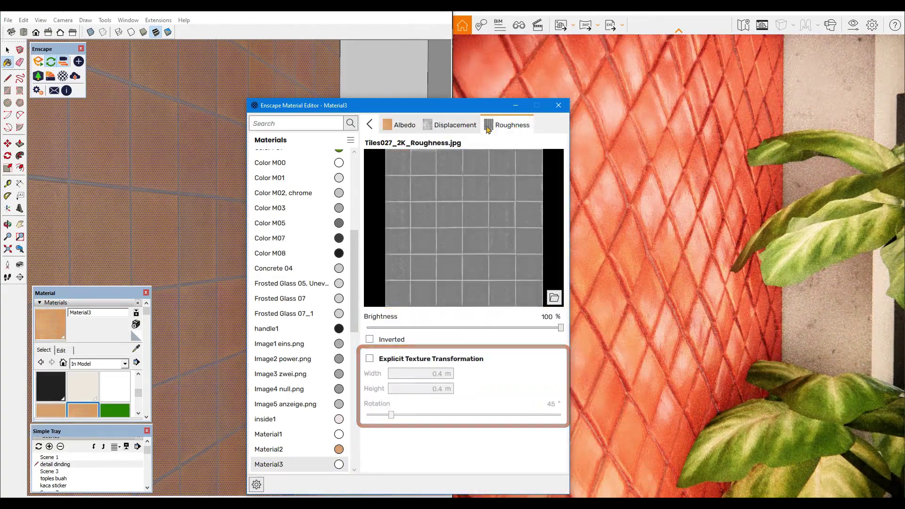
click(456, 125)
Set Material3's reflection roughness to 0%, check Height Map type, and browse for a height texture
click(401, 125)
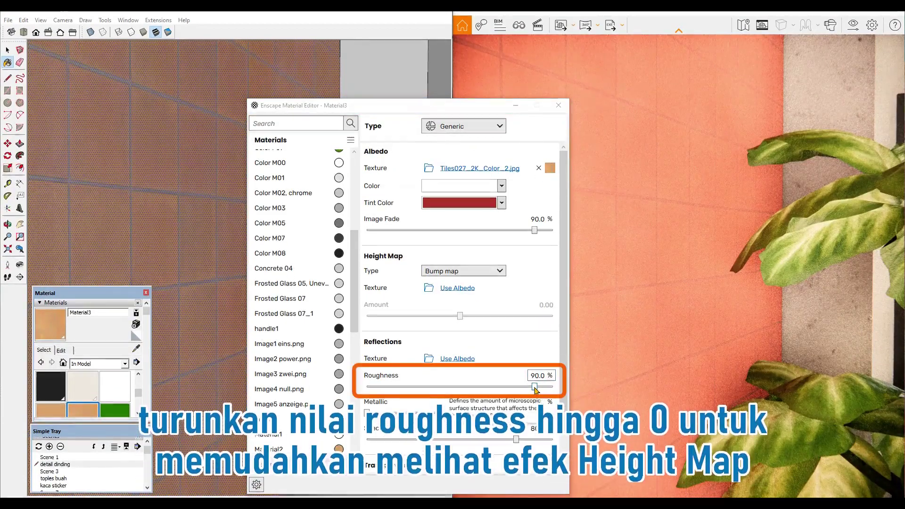
drag(535, 386, 346, 393)
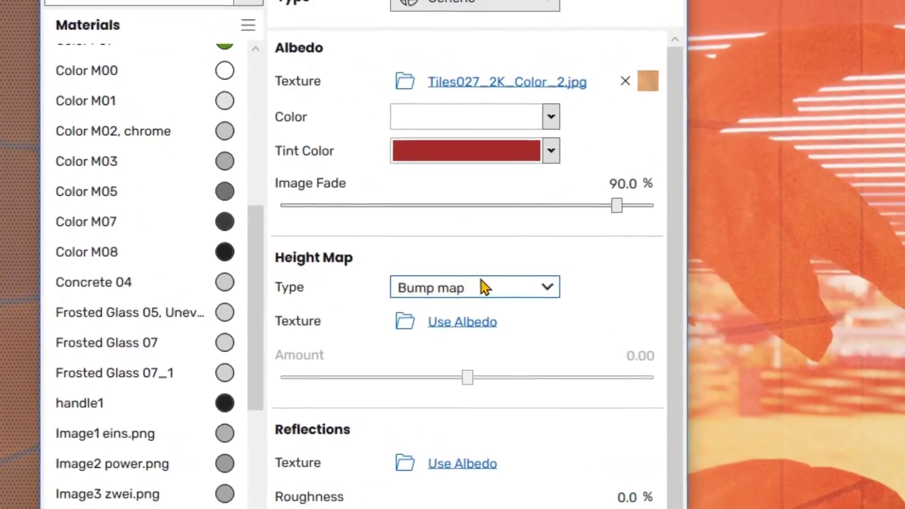
click(548, 290)
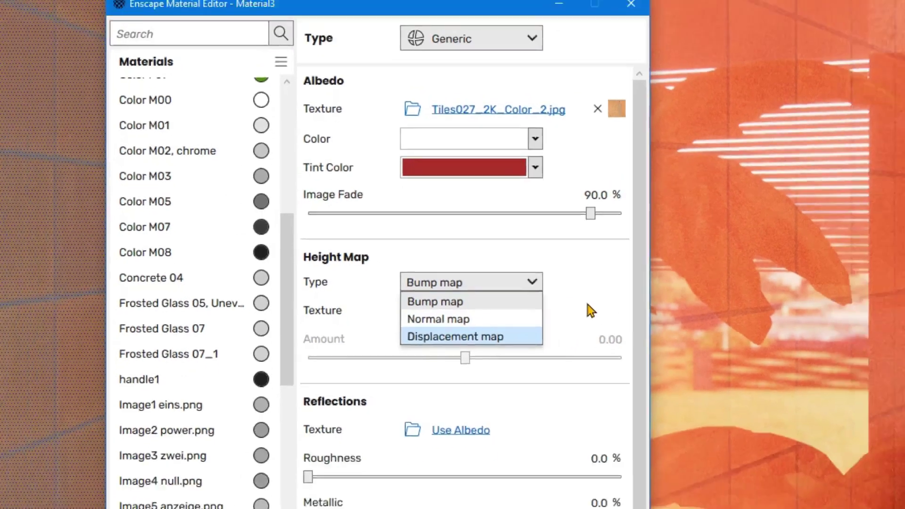
click(428, 288)
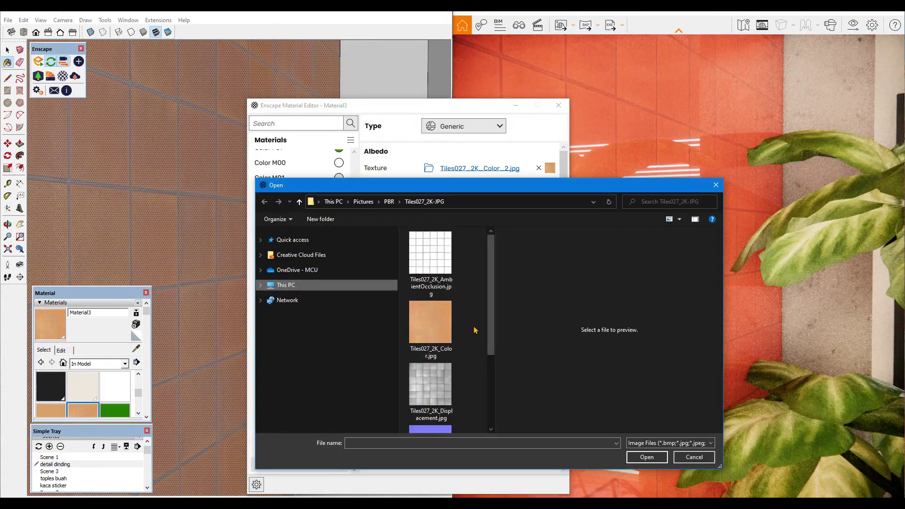
Load Tiles027_2K_Normal.jpg as Material3's height map texture
drag(490, 331, 491, 383)
click(438, 365)
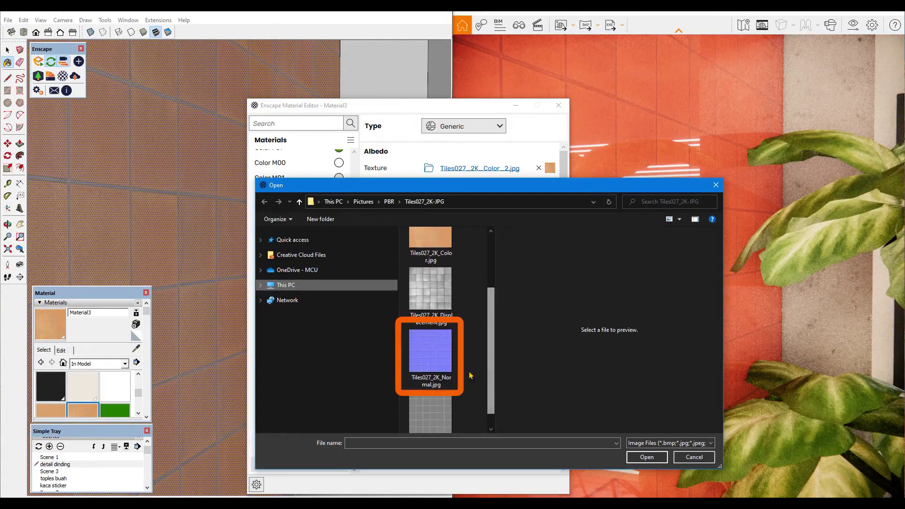
click(645, 457)
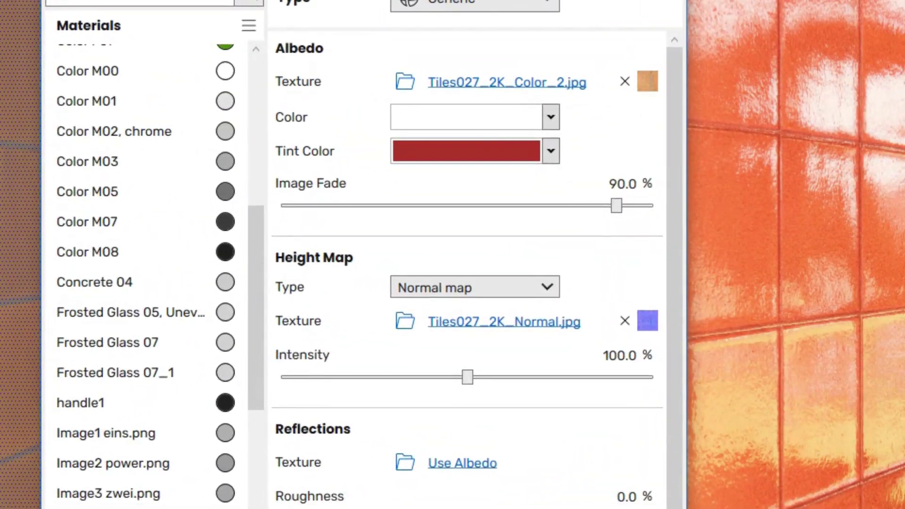
Try Bump map at amounts -10 and 10, then revert to Normal map at 200% intensity
click(545, 288)
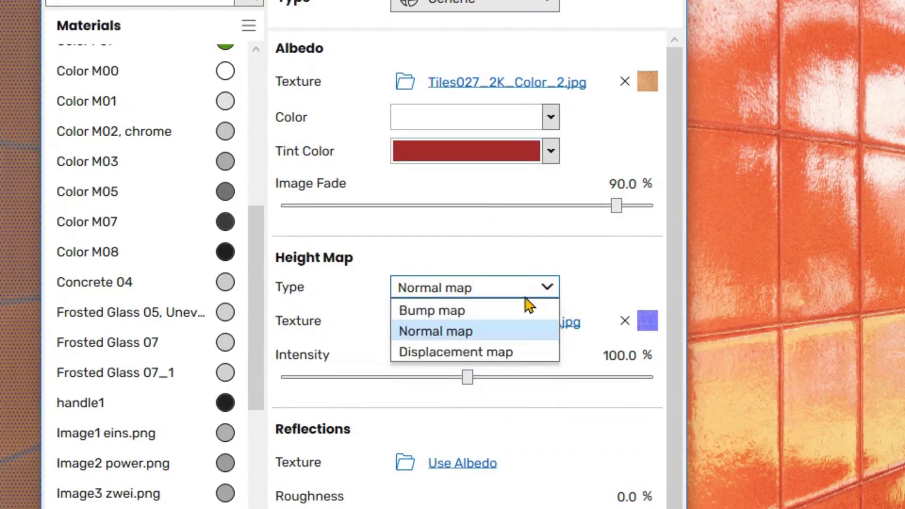
click(522, 309)
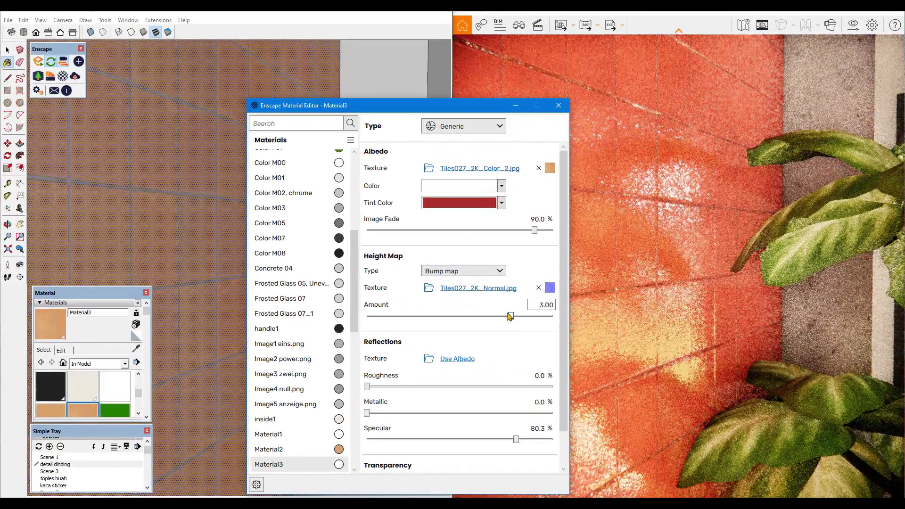
drag(510, 316, 358, 322)
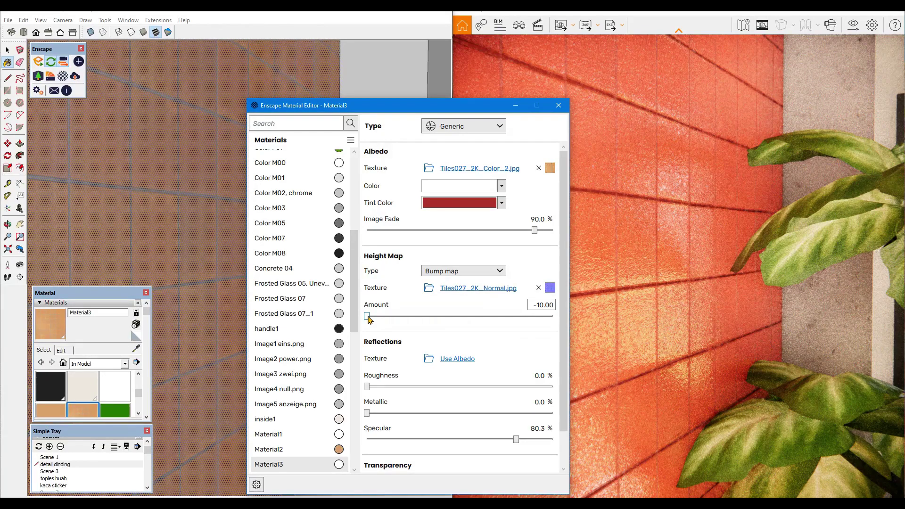
drag(367, 315, 571, 326)
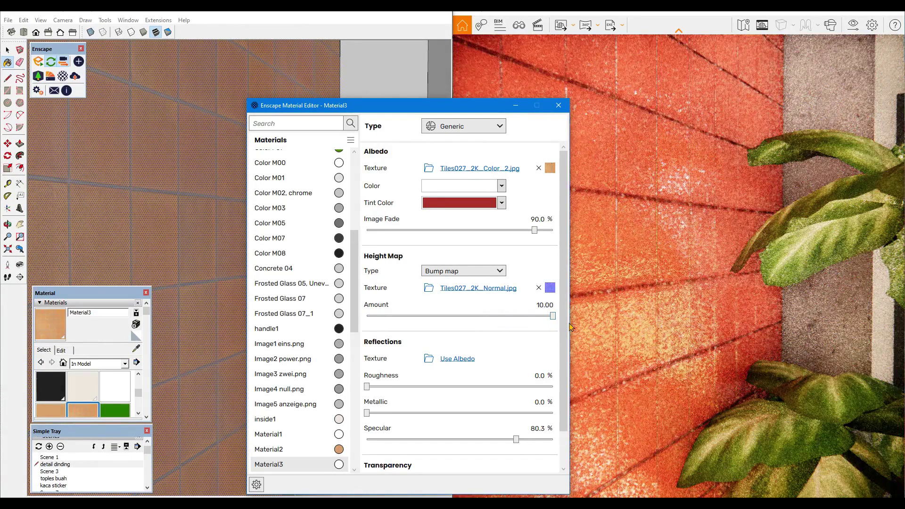
mouse_move(505, 276)
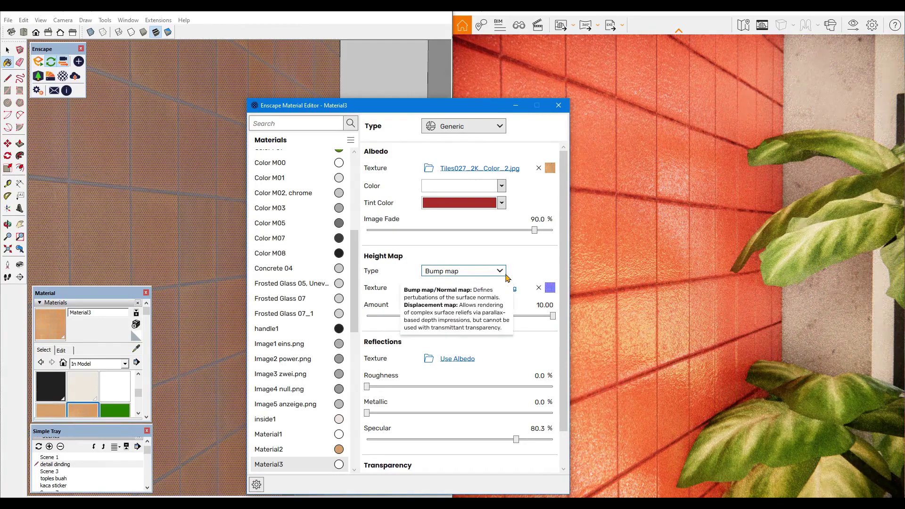
click(499, 272)
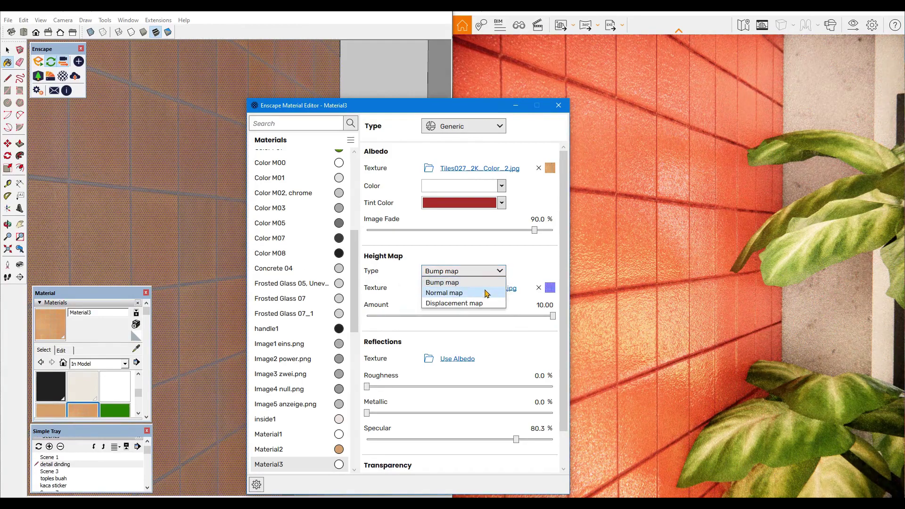
click(486, 292)
mouse_move(459, 316)
mouse_down()
mouse_move(346, 320)
mouse_move(579, 321)
mouse_up()
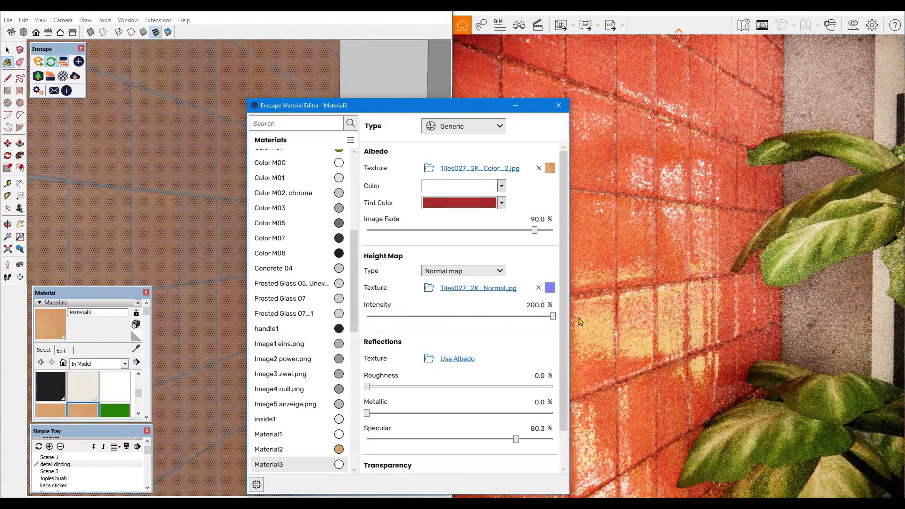
Load Tiles027_2K_Displacement.jpg as a displacement map with amount 2.40
click(429, 289)
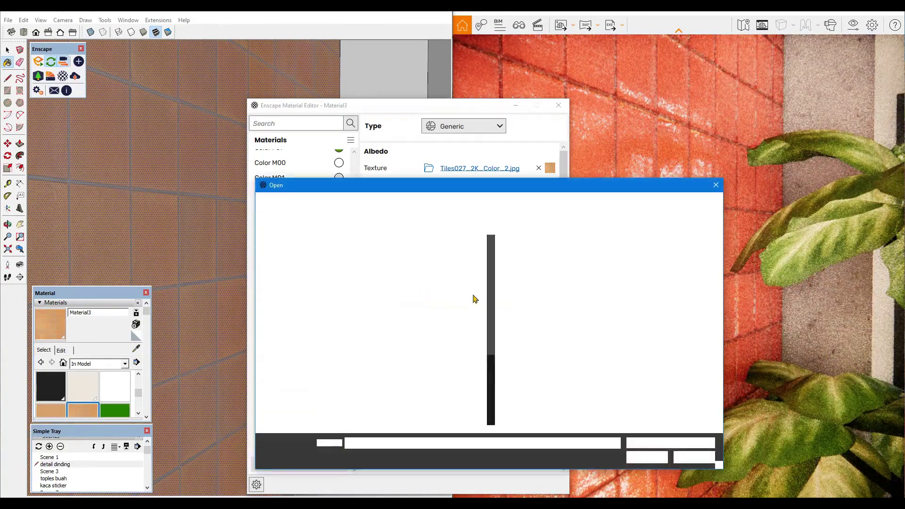
click(429, 313)
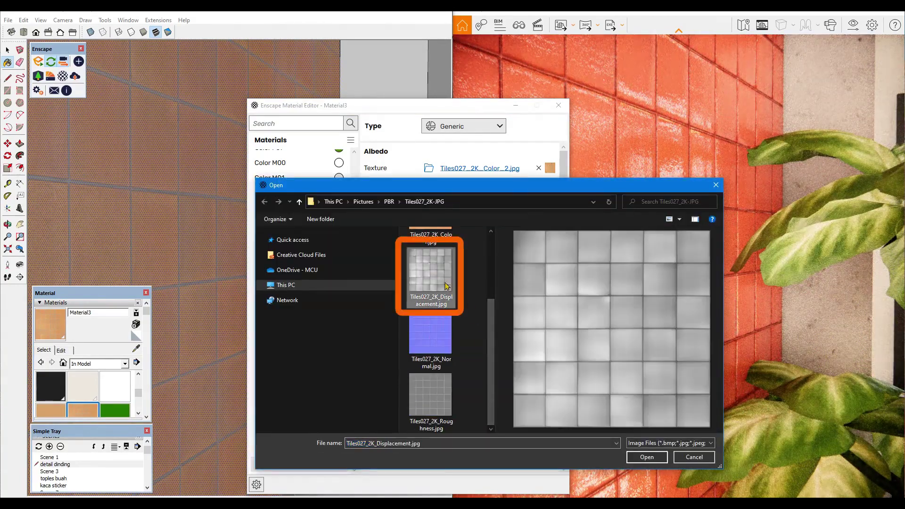
click(646, 457)
click(463, 271)
click(447, 303)
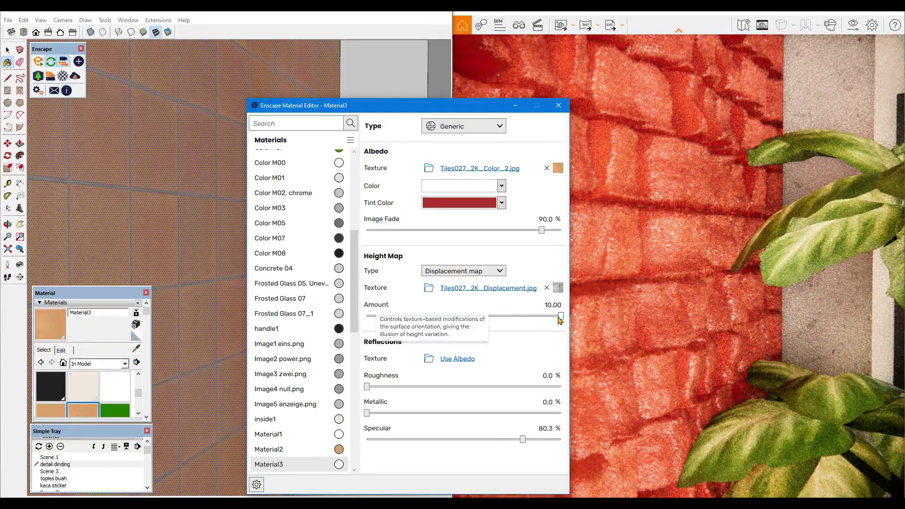
drag(495, 316, 510, 317)
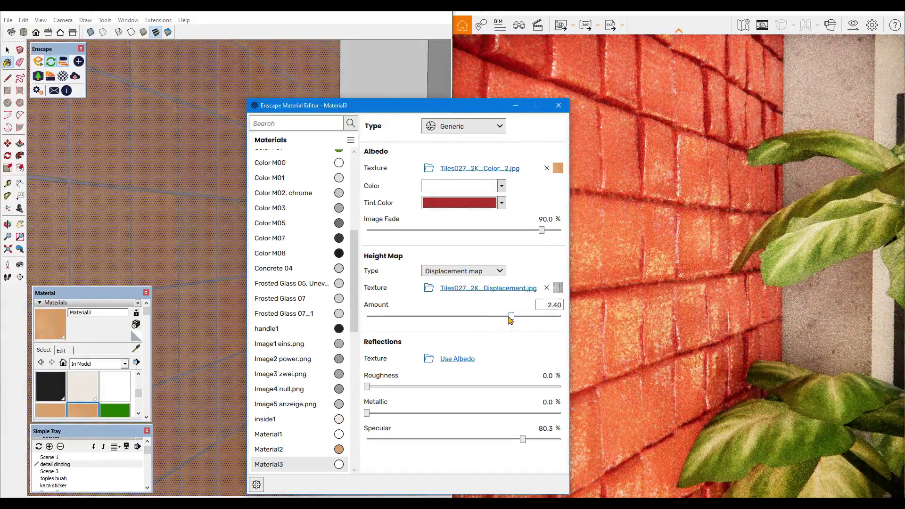
Switch back to a normal map using Tiles027_2K_Normal.jpg at 134.7% intensity
click(499, 271)
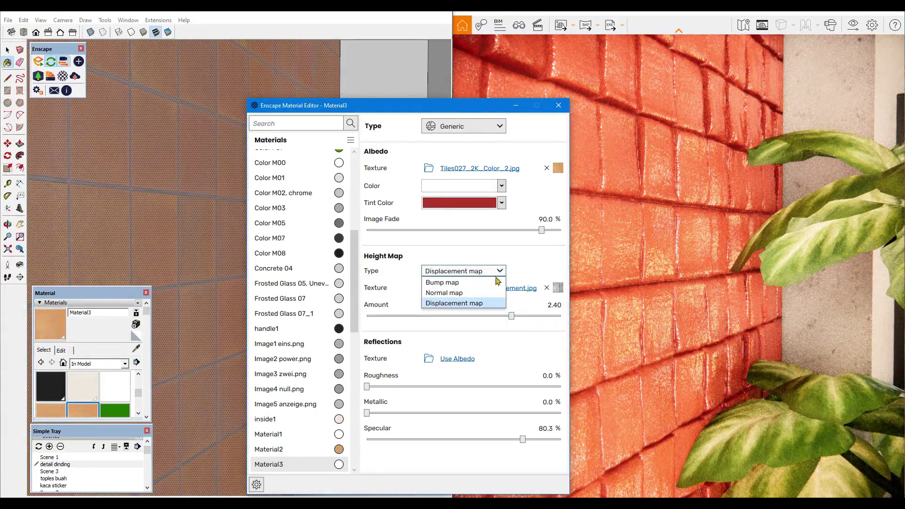
click(431, 292)
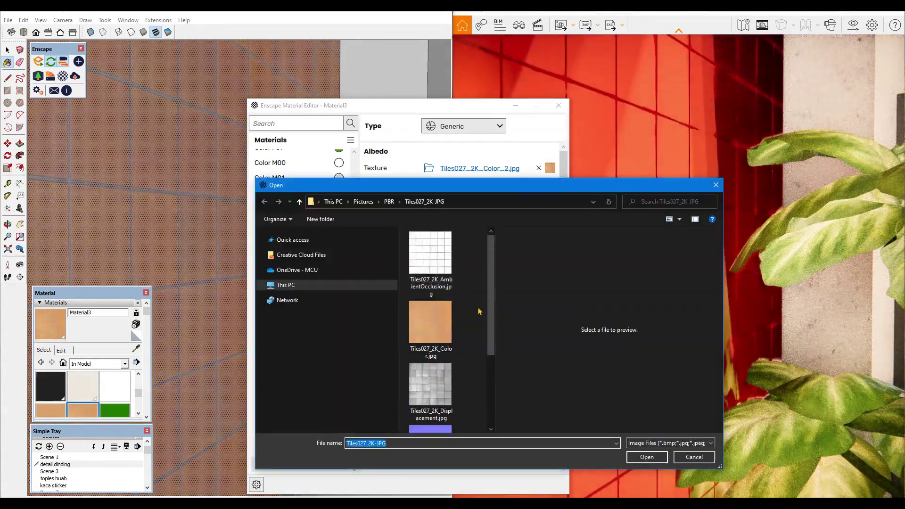
scroll(490, 383, down, 2)
click(430, 347)
click(646, 457)
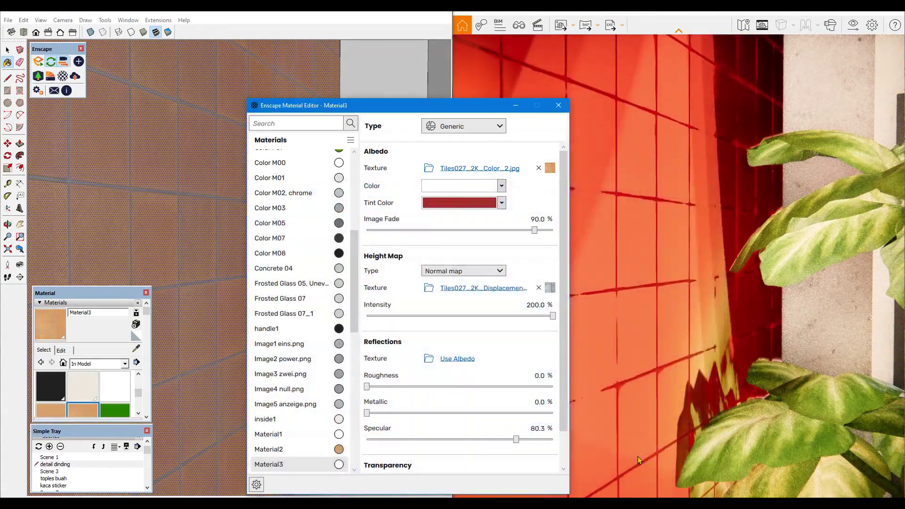
drag(552, 316, 492, 316)
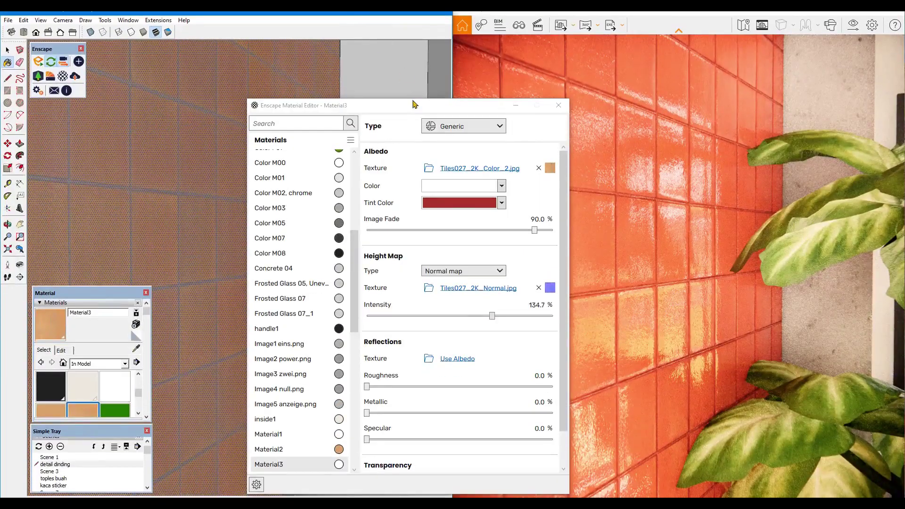
Load Tiles027_2K_Roughness.jpg as Material3's reflections texture
click(434, 356)
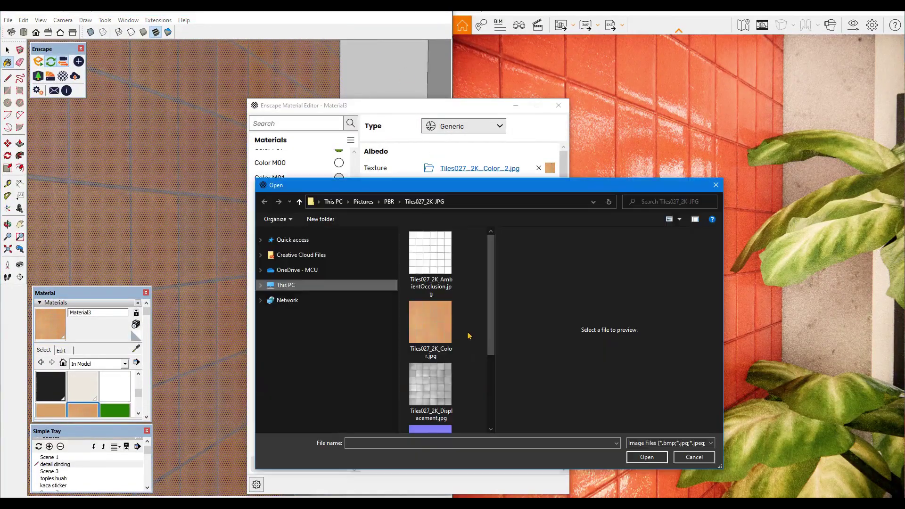
scroll(490, 385, down, 2)
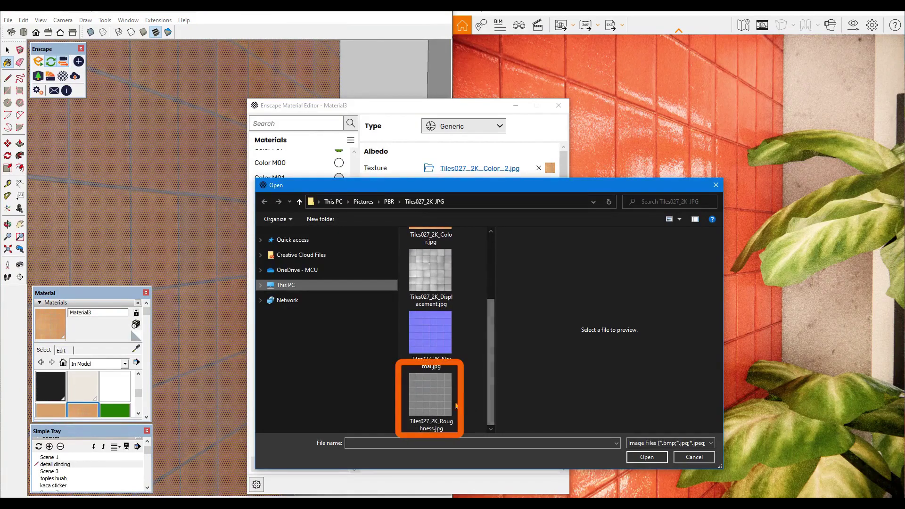
click(431, 400)
click(645, 457)
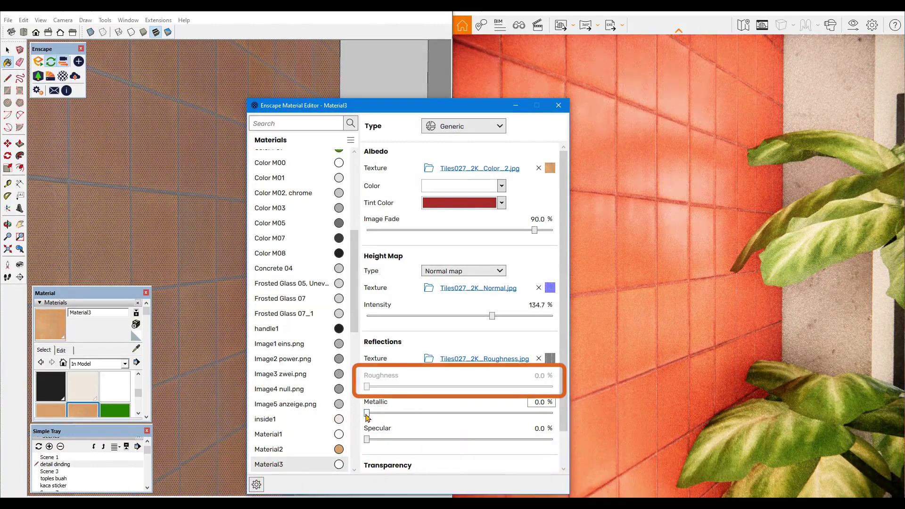
Preview high Metallic and Specular values, then leave both at 0%
mouse_move(367, 413)
mouse_down()
mouse_move(493, 413)
mouse_move(567, 426)
mouse_up()
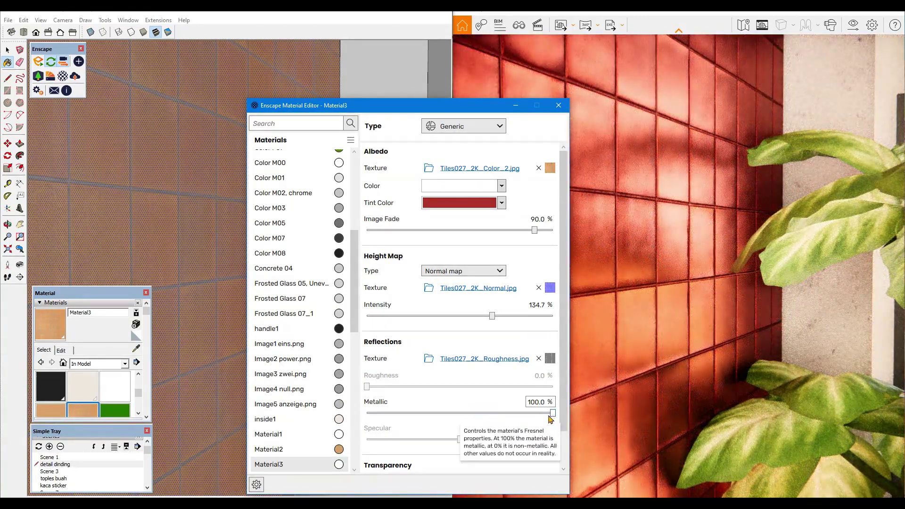
drag(552, 415, 370, 413)
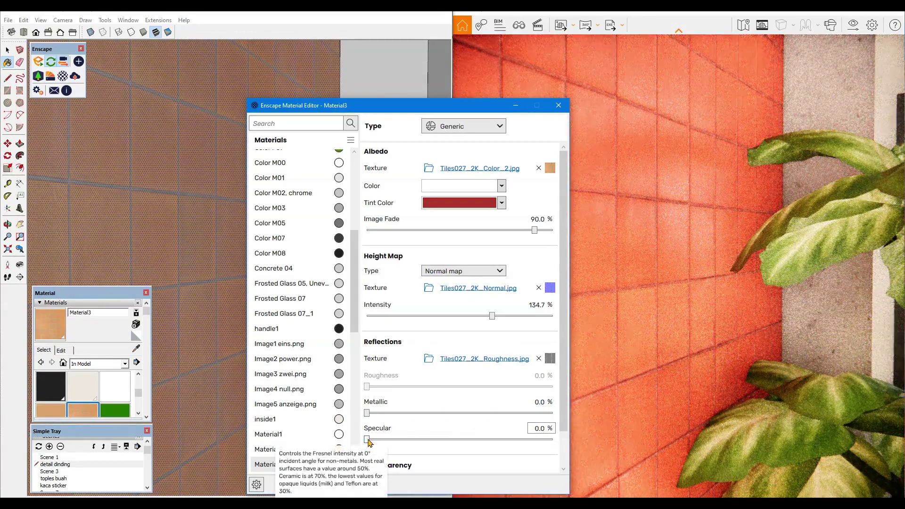
drag(368, 439, 377, 445)
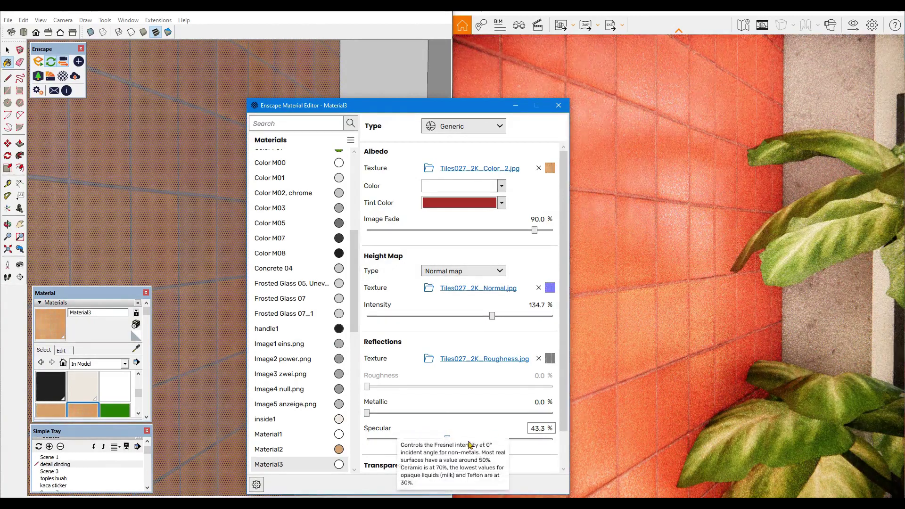
drag(459, 439, 566, 447)
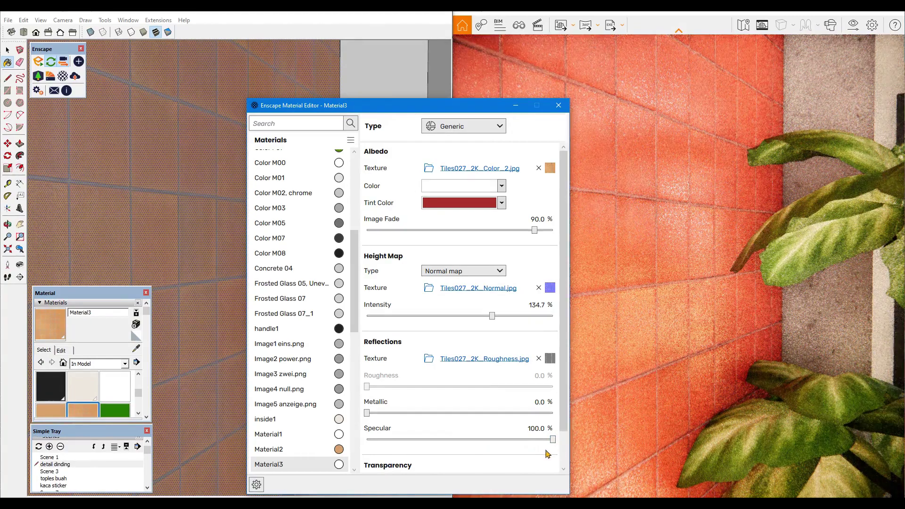
drag(552, 439, 404, 432)
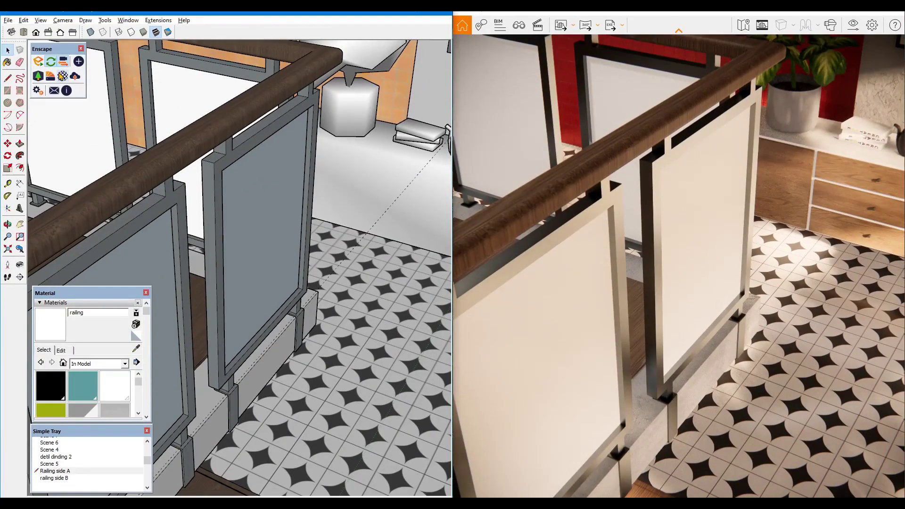
Give the railing material a MetalWalkway001 cutout opacity map and a MetalWalkway001 albedo colour map
click(63, 75)
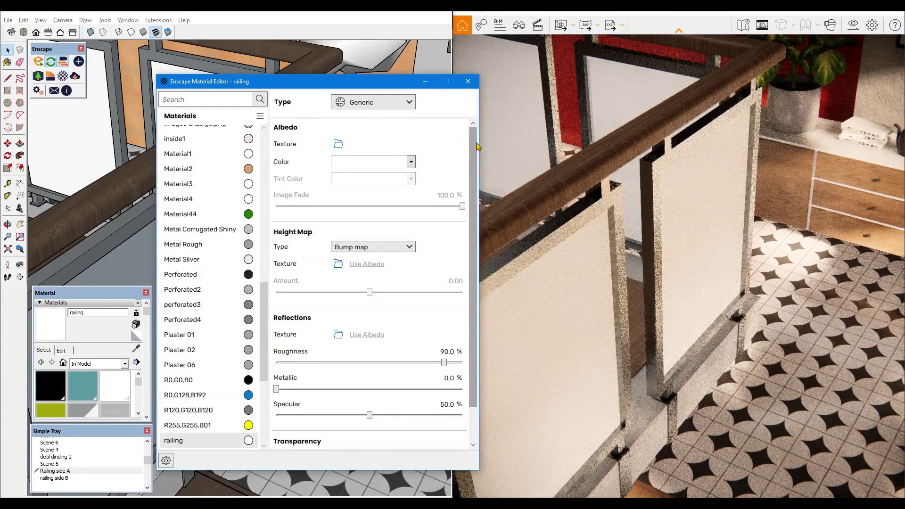
drag(474, 147, 475, 182)
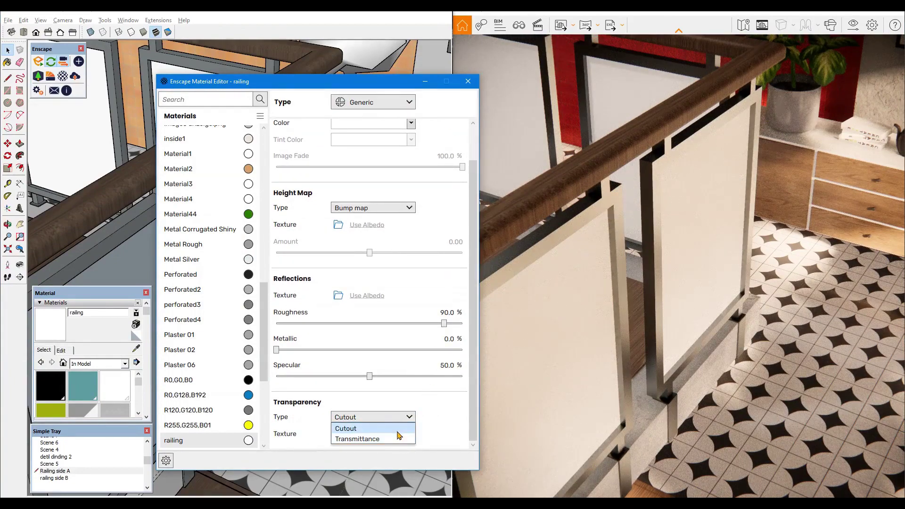
click(396, 432)
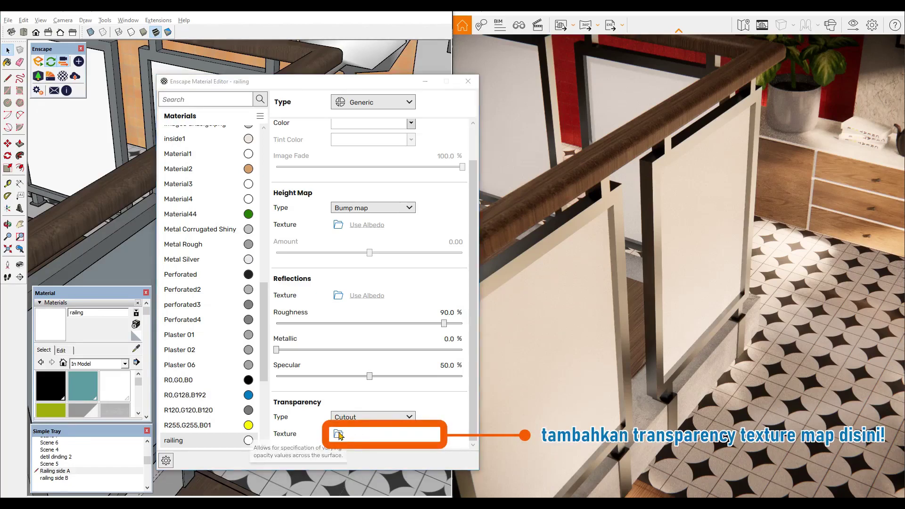
click(339, 435)
drag(395, 236, 396, 325)
click(345, 247)
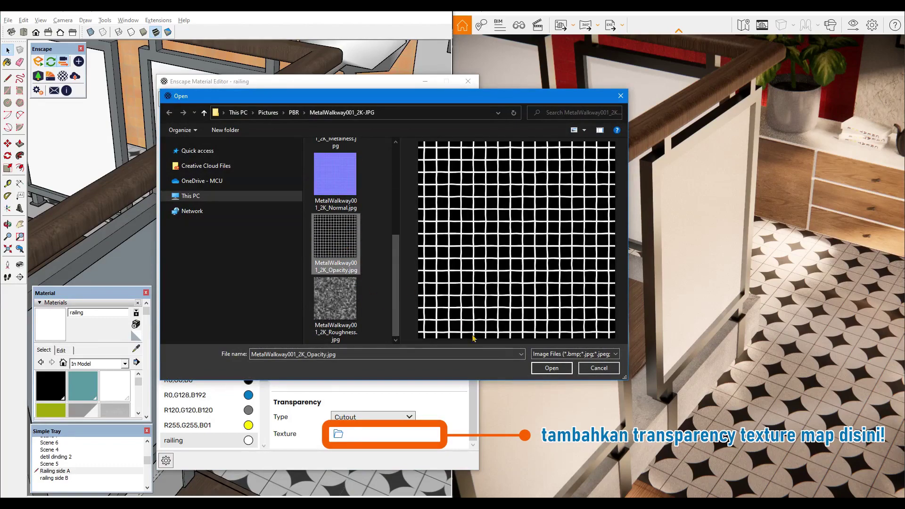
click(545, 372)
scroll(380, 147, up, 2)
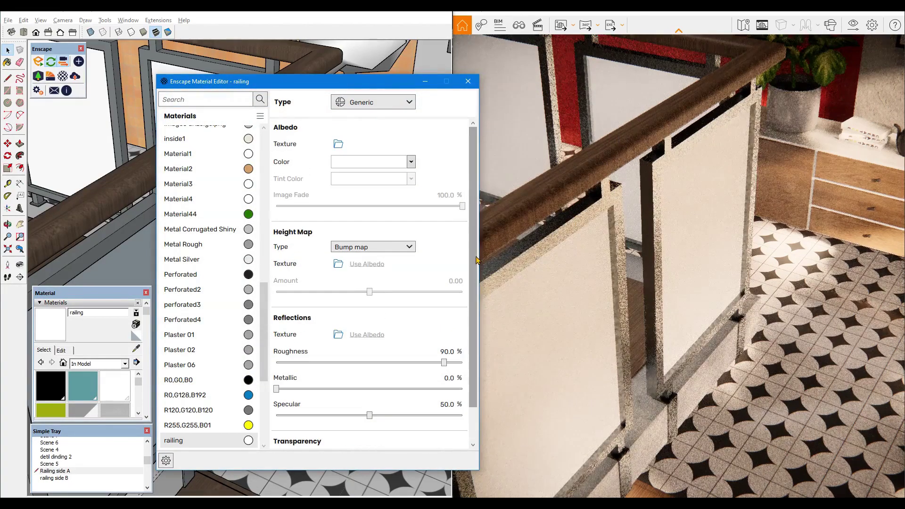
click(338, 143)
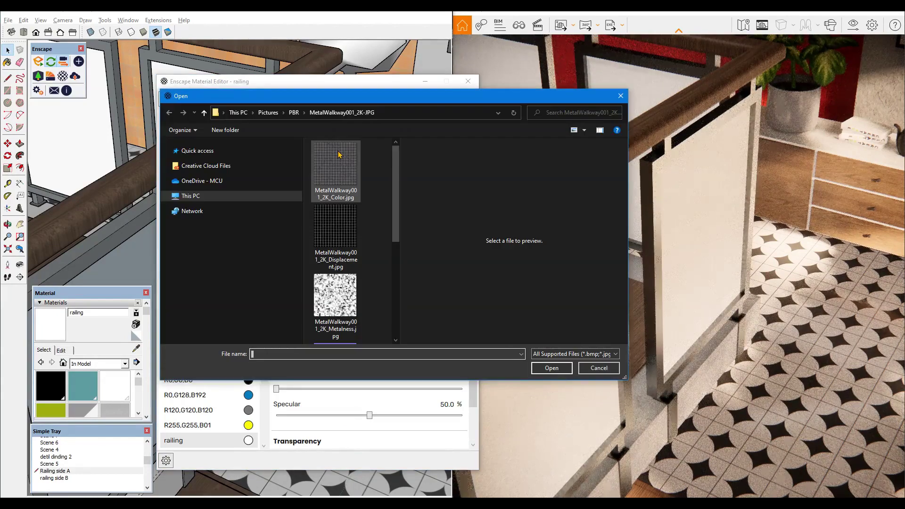
click(567, 372)
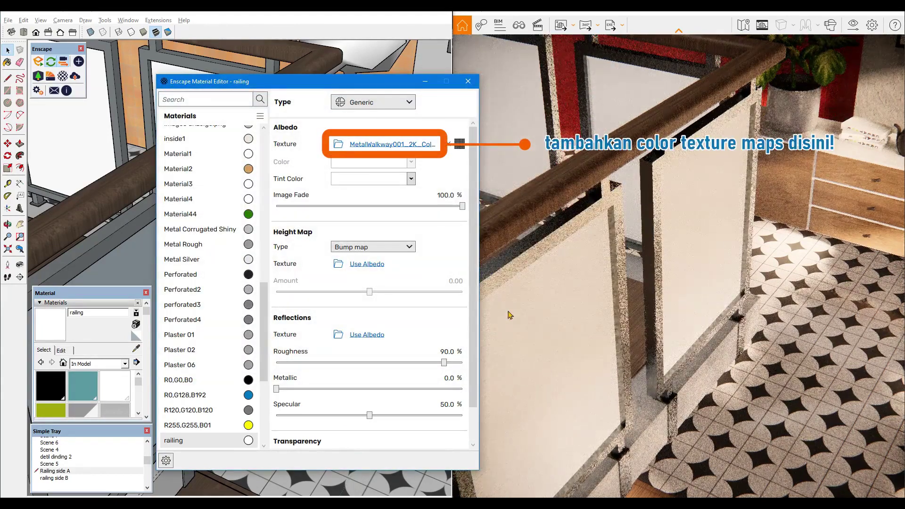
Paint the railing panels on sides A and B with the mesh material
click(426, 83)
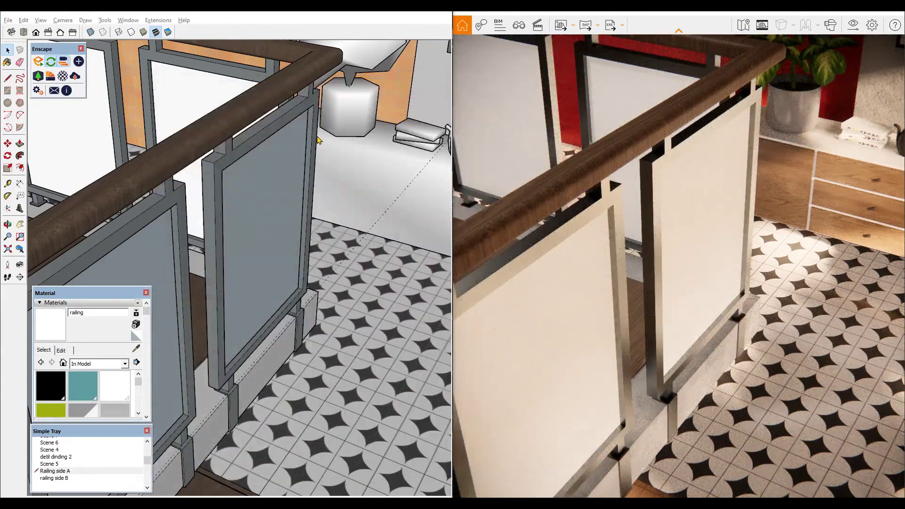
double_click(259, 186)
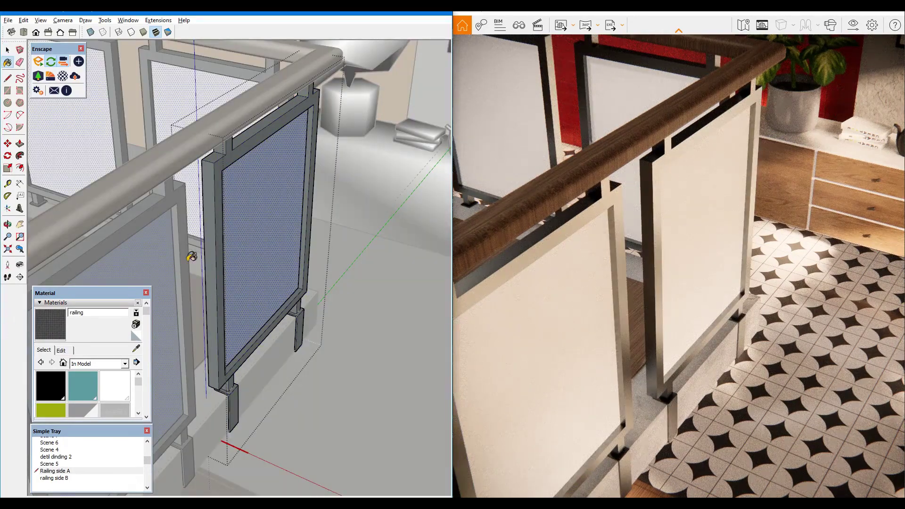
click(257, 225)
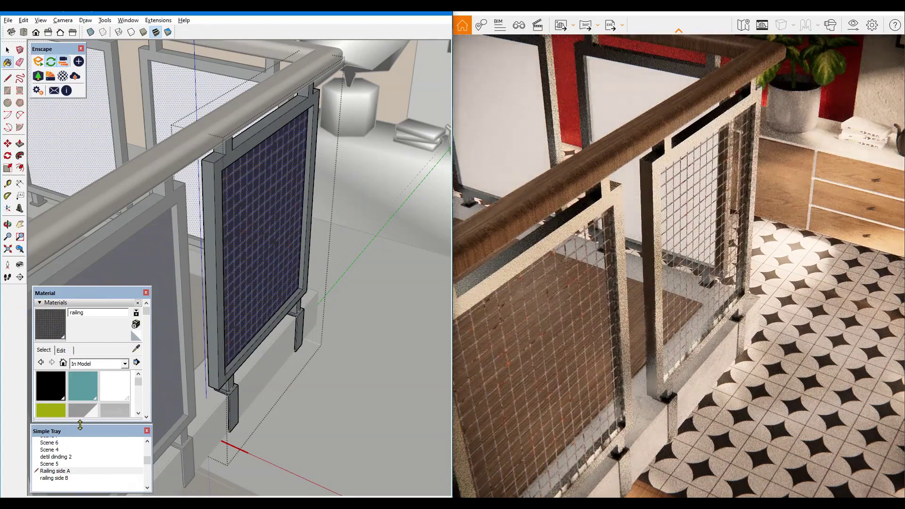
double_click(58, 479)
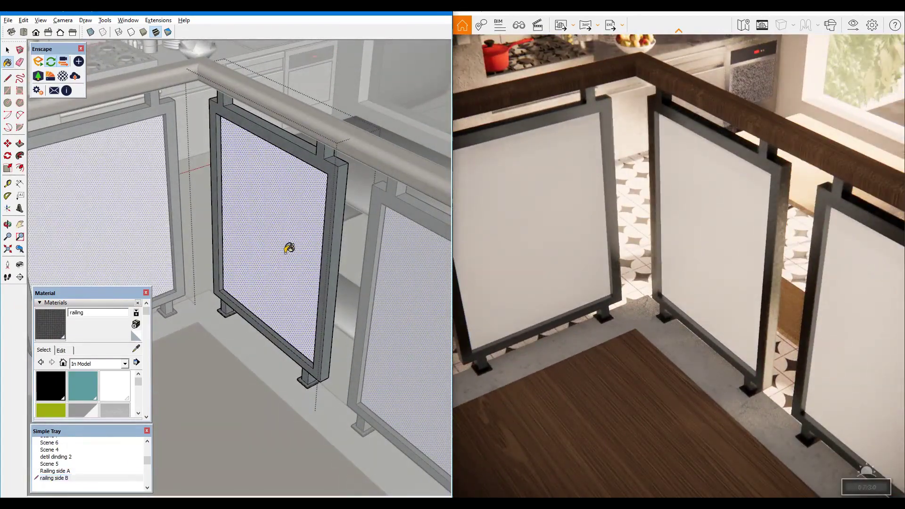
click(289, 248)
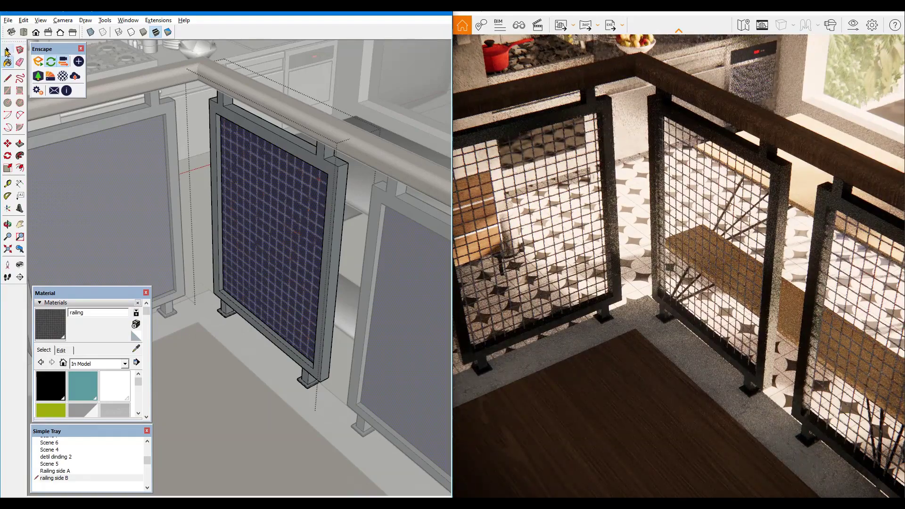
key(space)
right_click(352, 76)
click(368, 84)
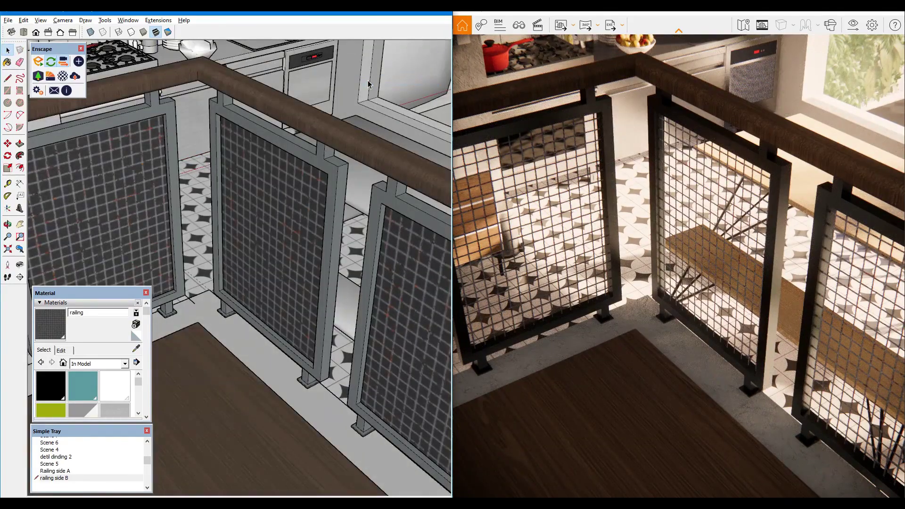
click(69, 470)
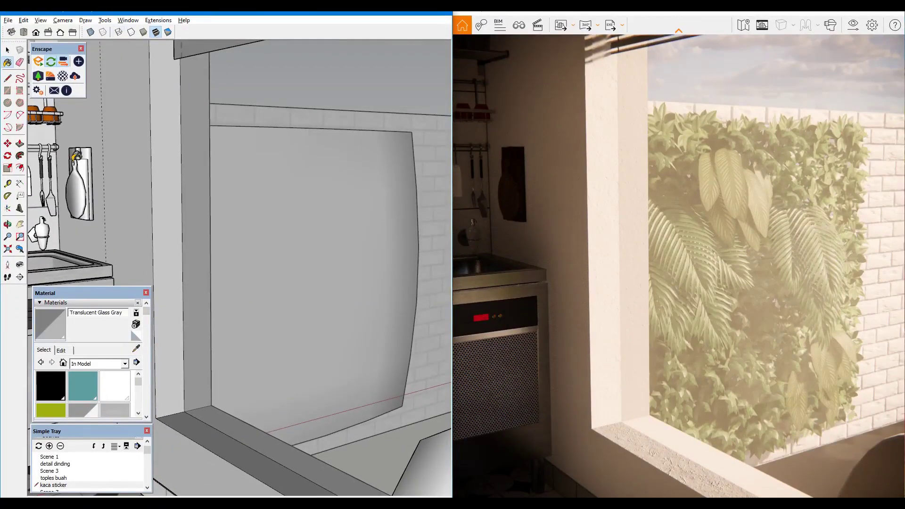
Load the SheetMetal003 opacity image as Translucent Glass Gray's transparency texture
click(62, 76)
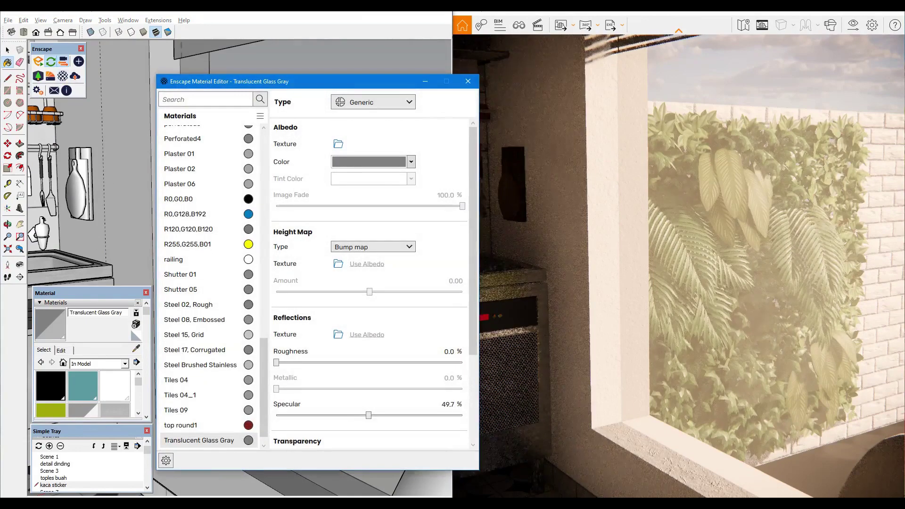
drag(469, 140, 475, 253)
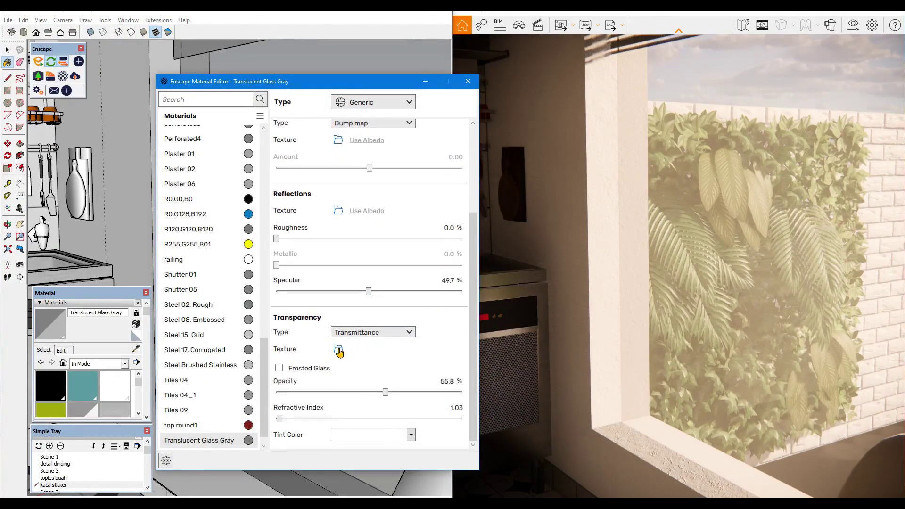
click(338, 350)
drag(402, 219, 399, 308)
click(346, 252)
click(551, 369)
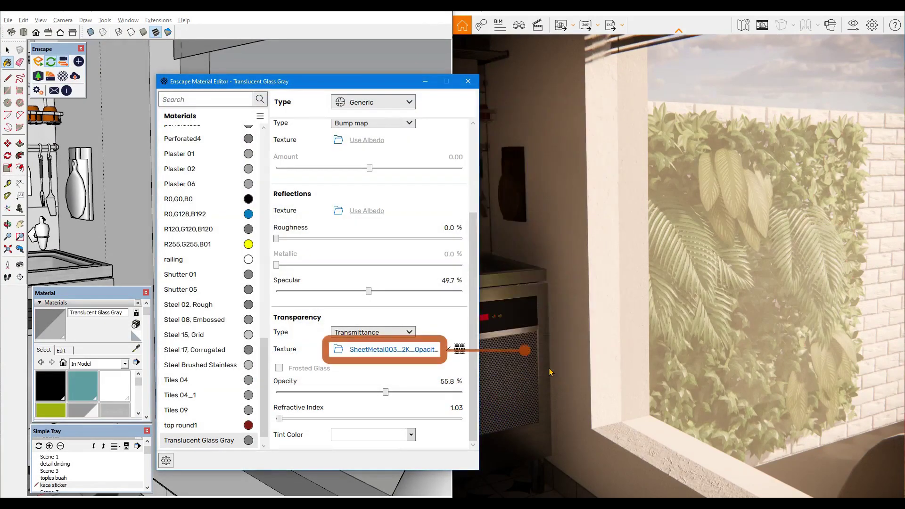
Size the texture 0.5 m, invert it, set brightness ~56%, then go to toples buah
click(459, 350)
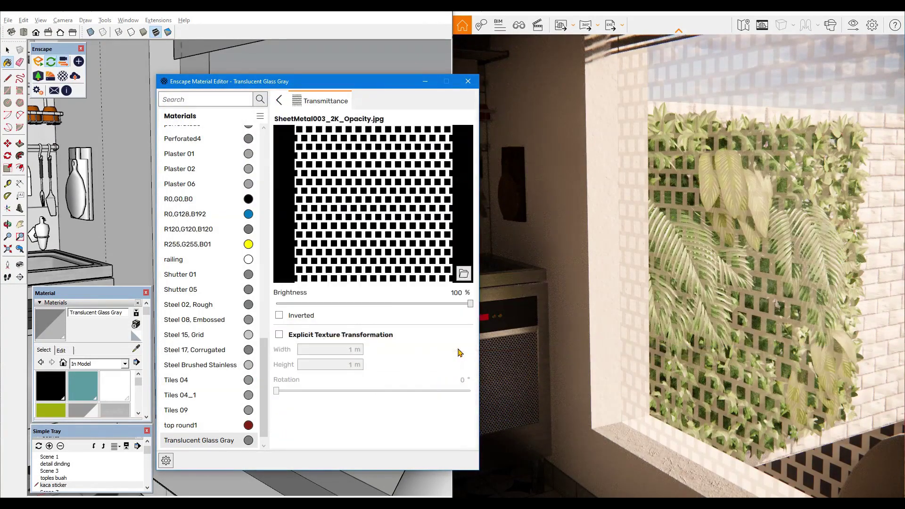
click(280, 334)
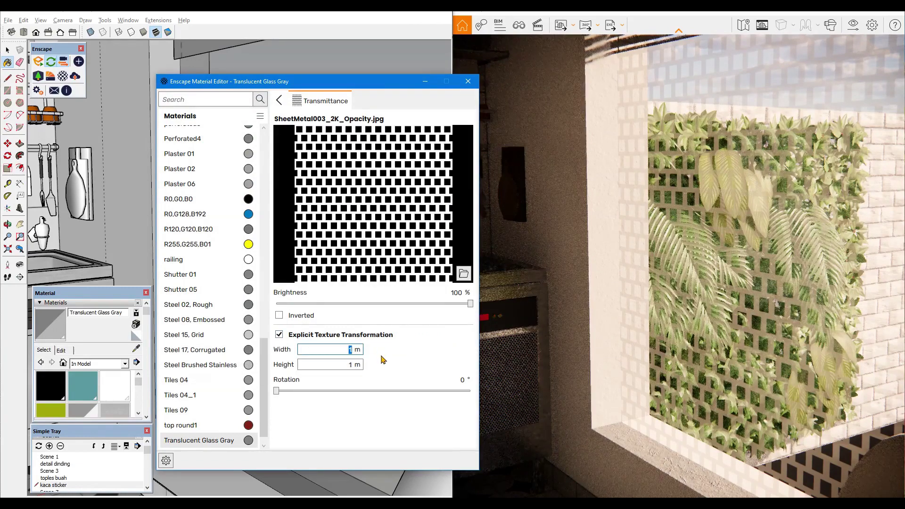
text(0.5)
double_click(349, 365)
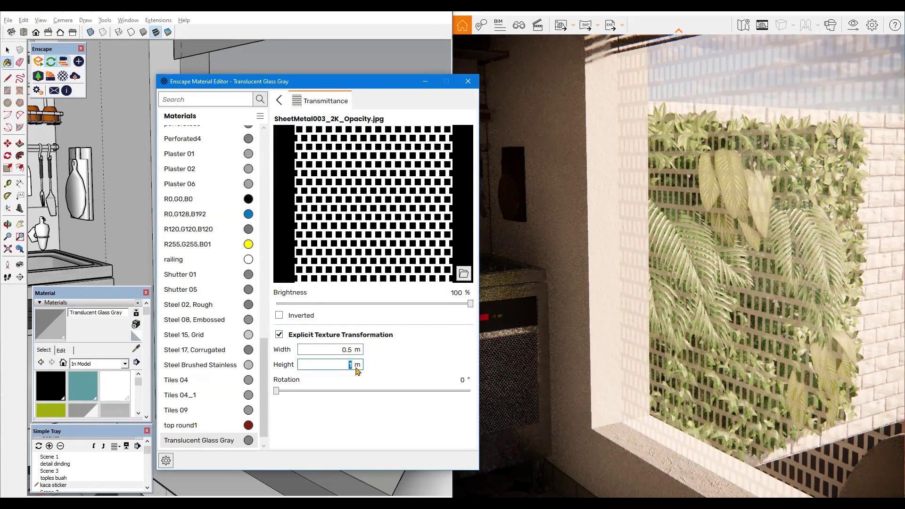
text(.5)
key(Return)
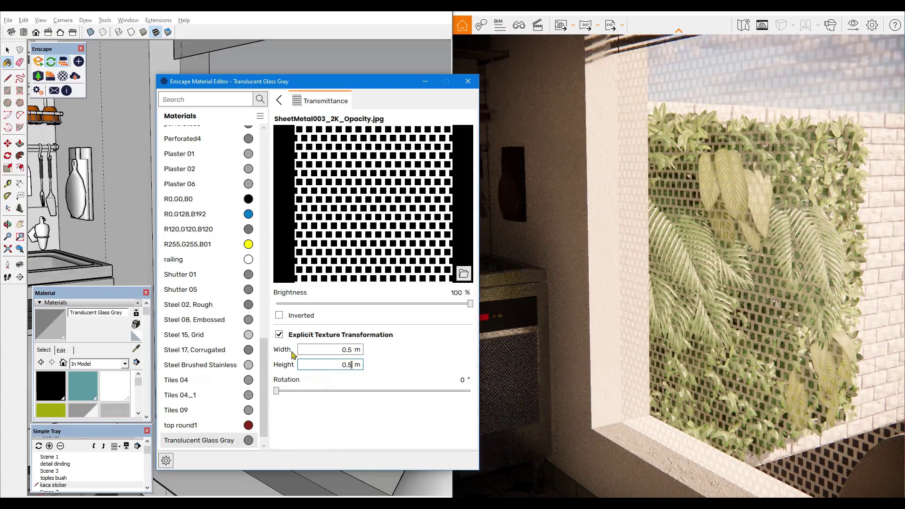
click(279, 315)
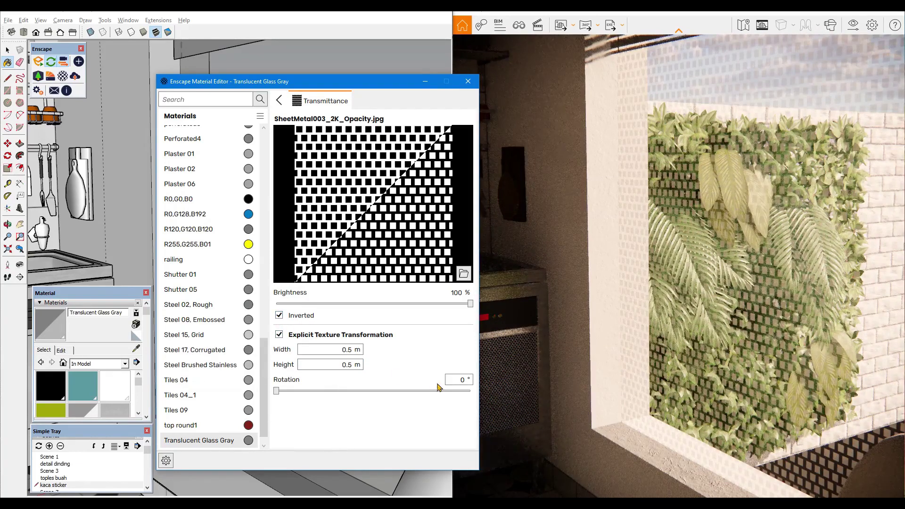
drag(434, 304, 410, 304)
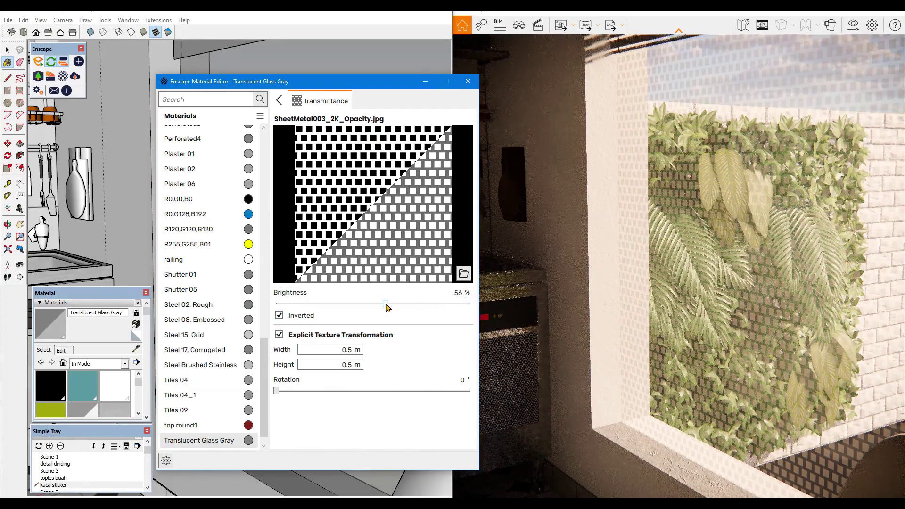
click(278, 100)
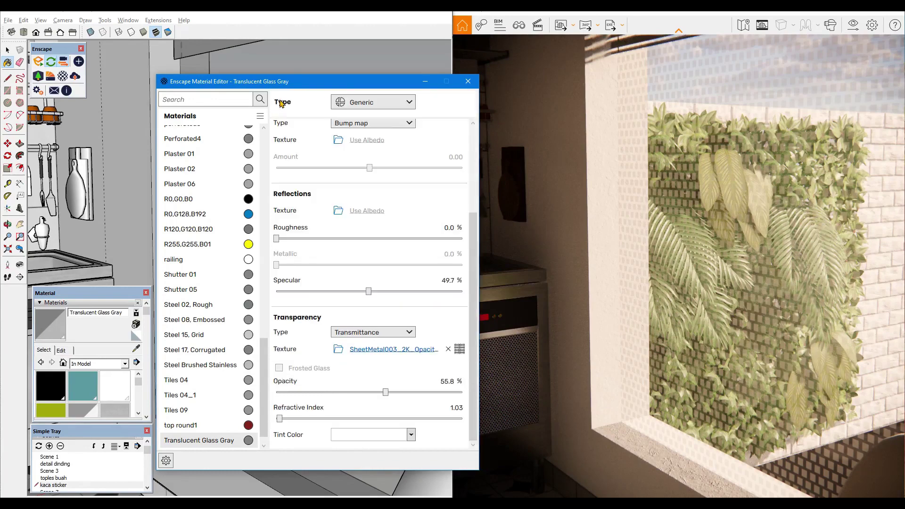
click(54, 477)
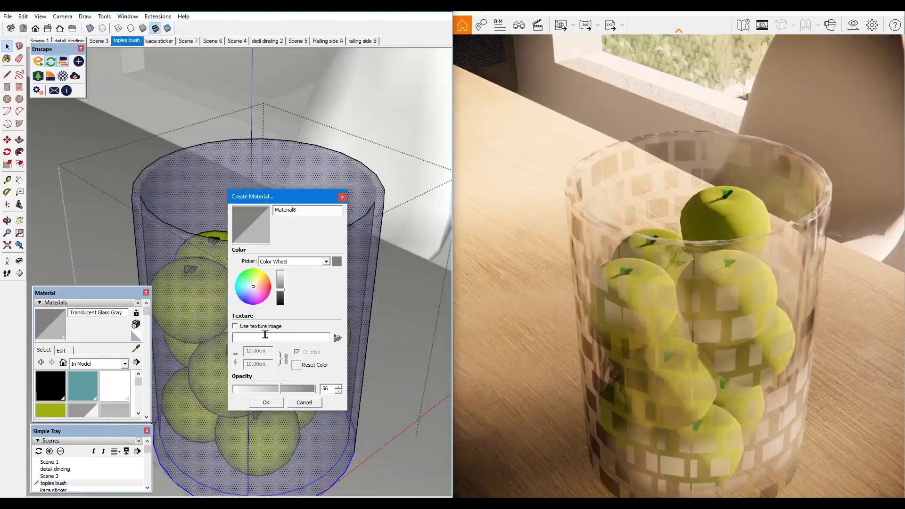
Duplicate the glass as Material8, widen its texture to 10 m, and tint it orange
click(265, 403)
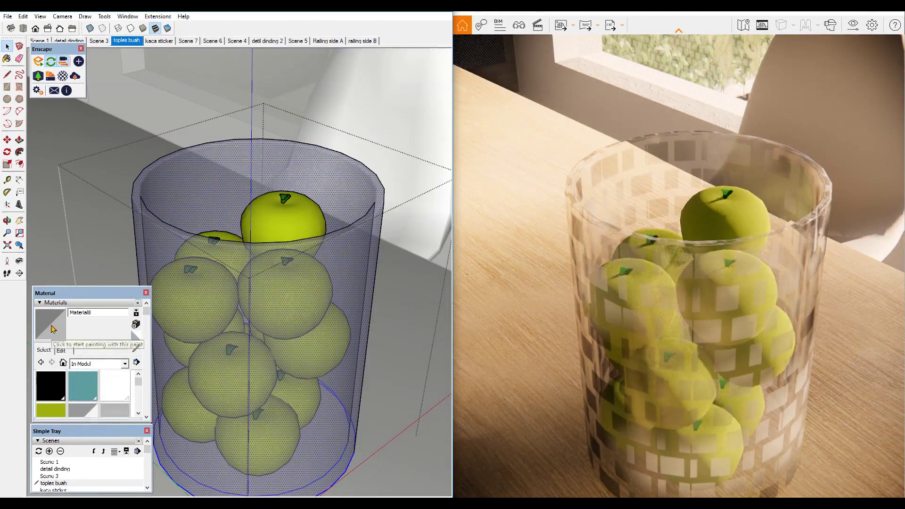
key(b)
click(63, 76)
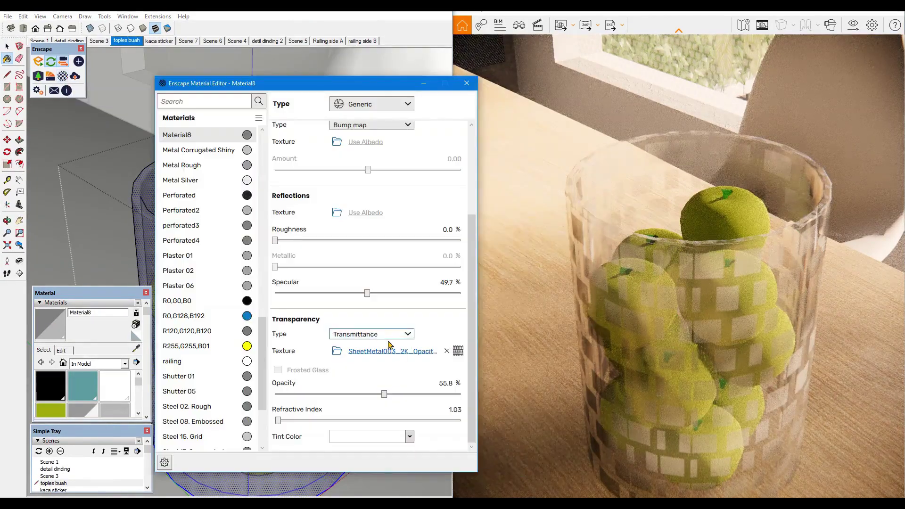
click(458, 352)
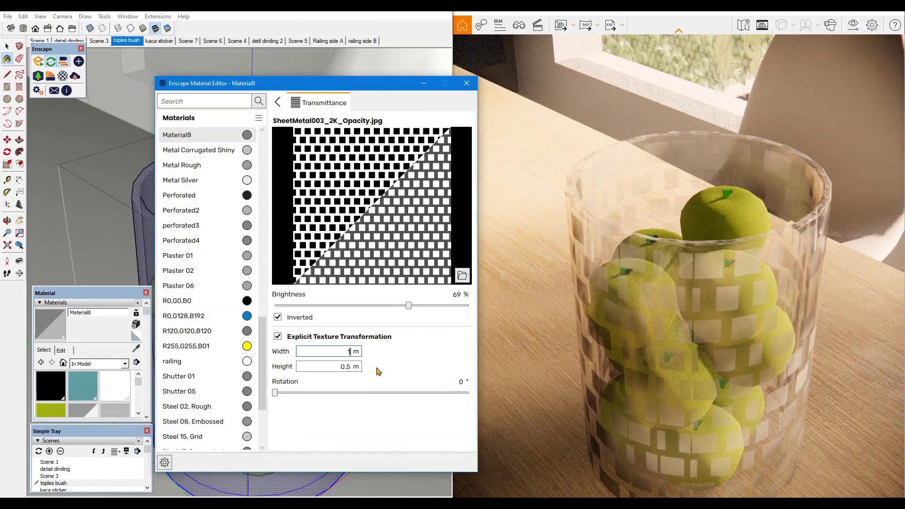
double_click(347, 368)
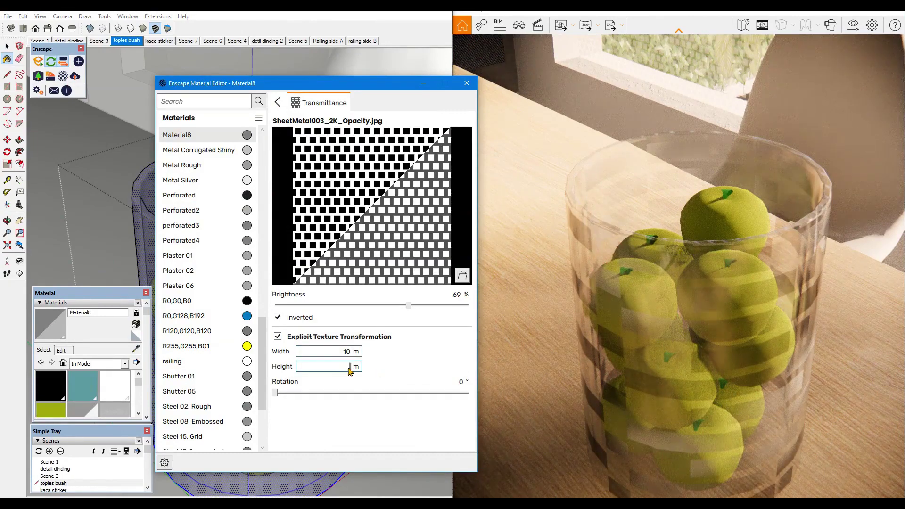
text(0)
click(279, 104)
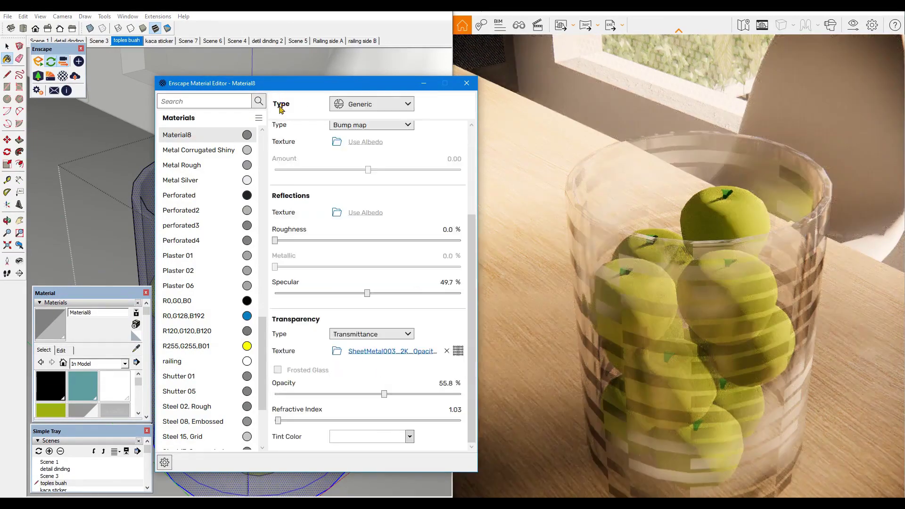
click(409, 436)
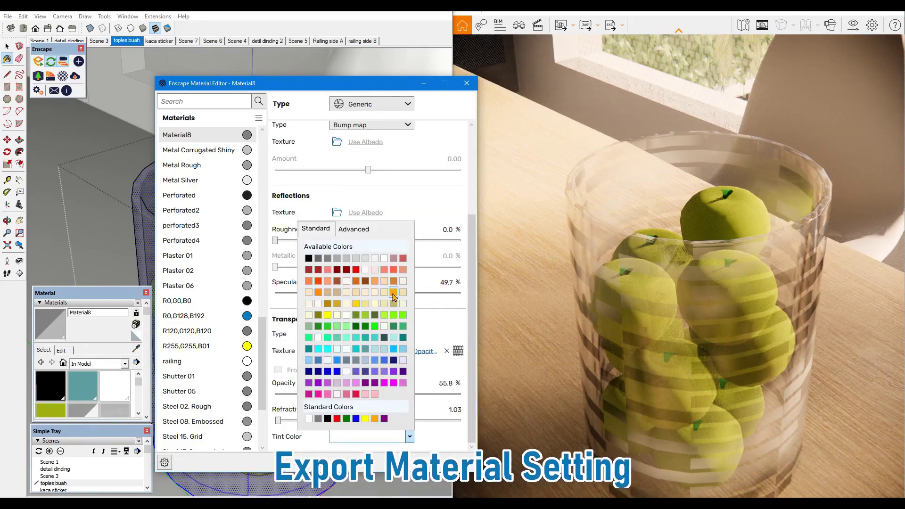
click(347, 296)
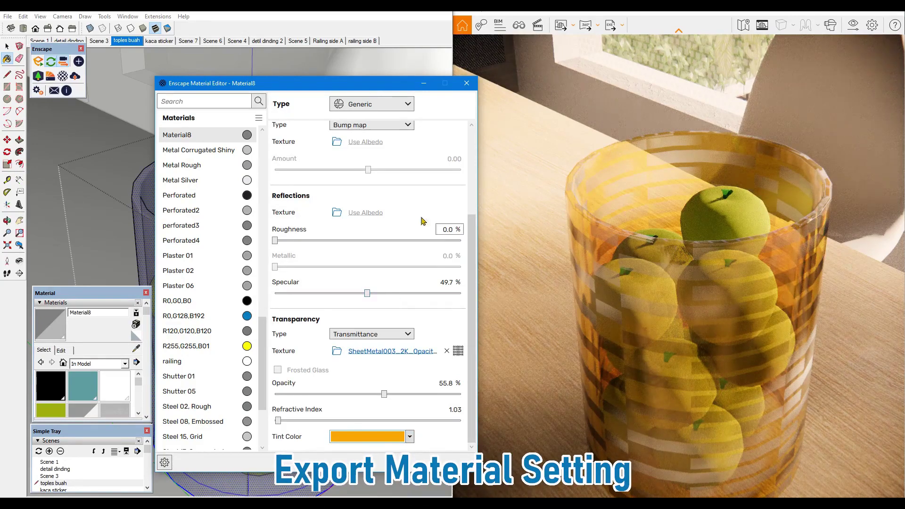
click(424, 83)
Close the component and export Material8 as the package Material8.matpkg
key(space)
right_click(150, 101)
click(174, 107)
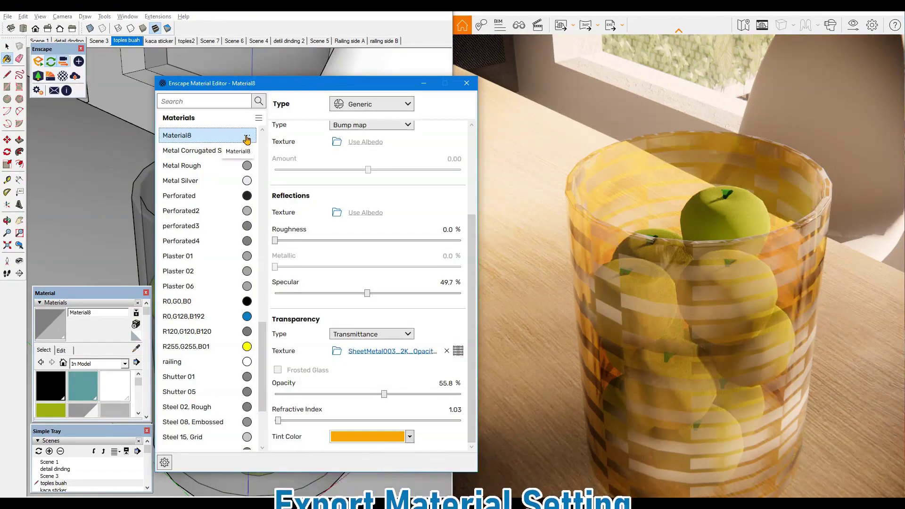
click(246, 136)
click(214, 152)
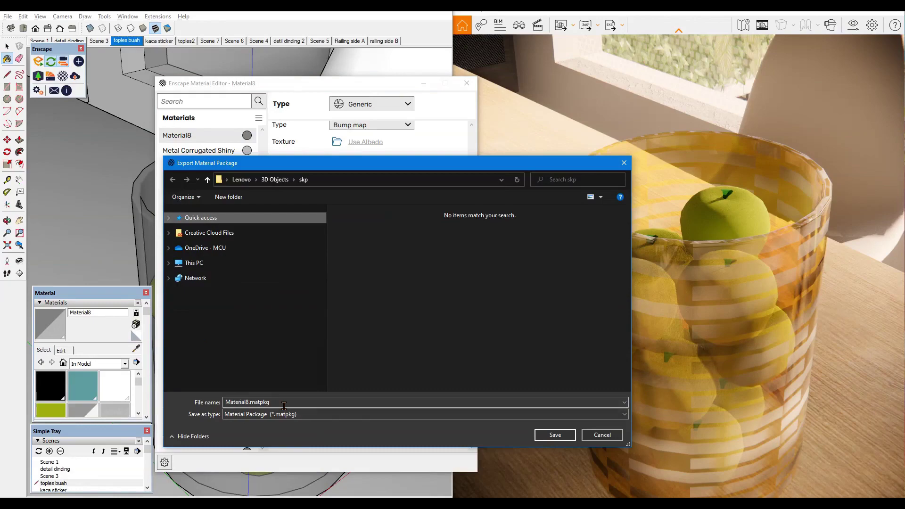
click(553, 435)
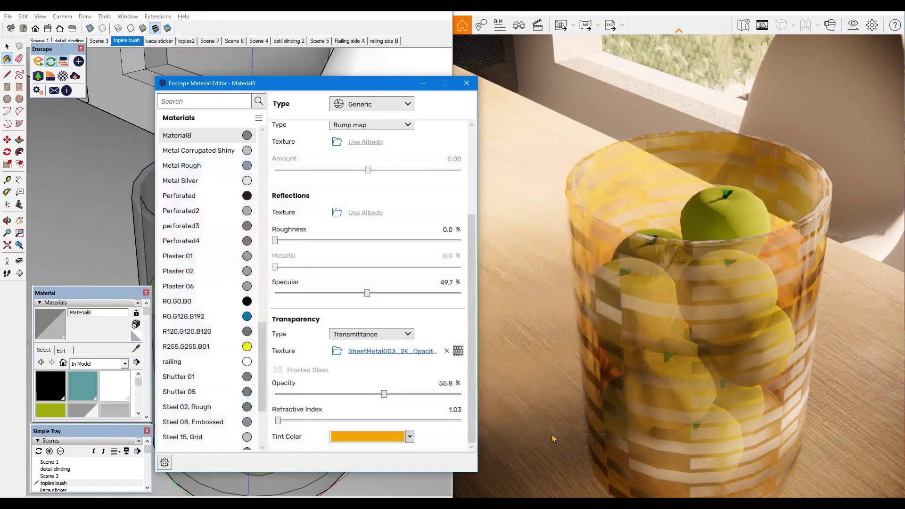
click(424, 84)
scroll(90, 489, down, 2)
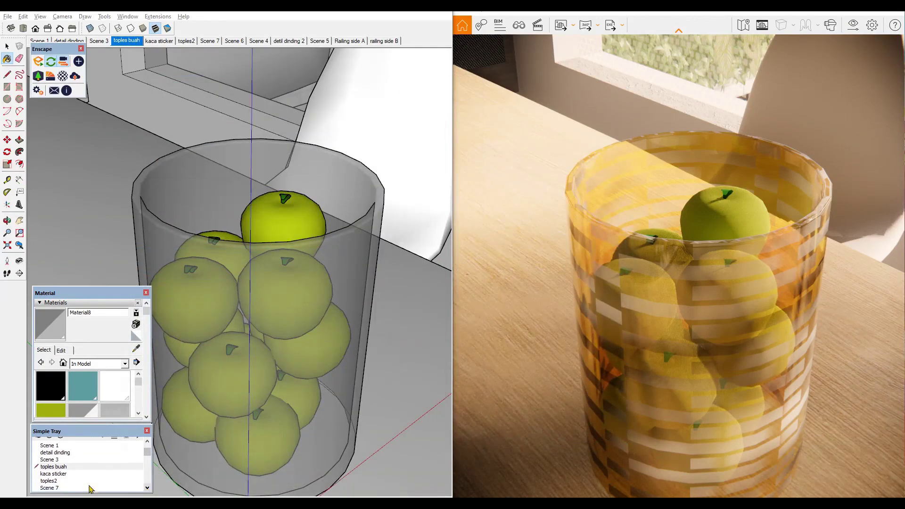
In the toples2 scene, create Material9 and import Material8.matpkg into it
click(91, 481)
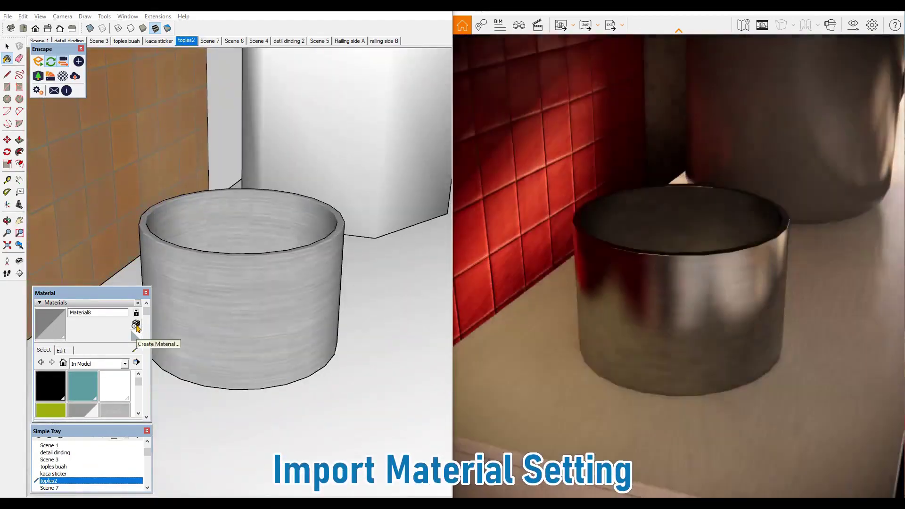
click(135, 324)
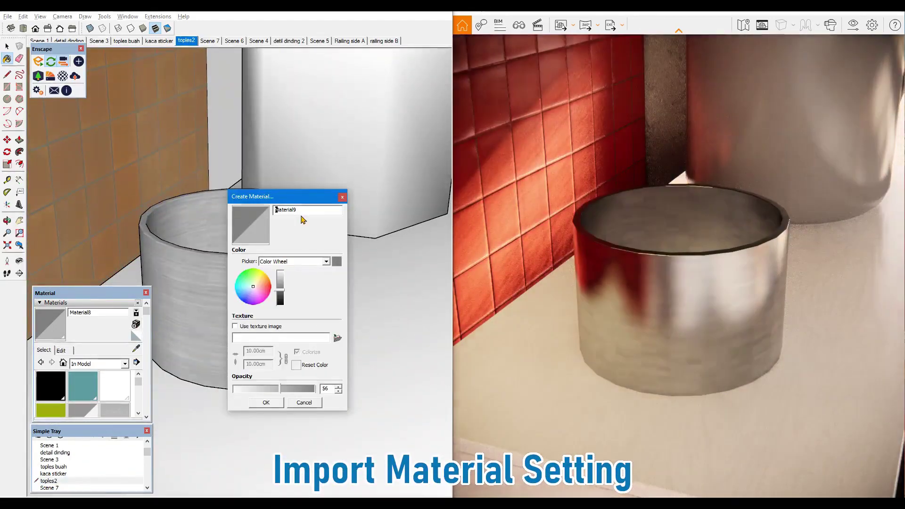
click(265, 402)
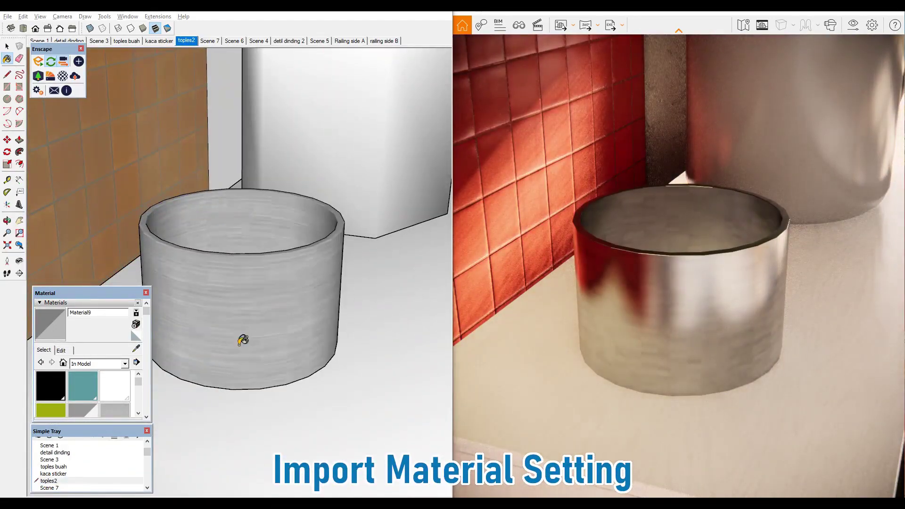
click(64, 78)
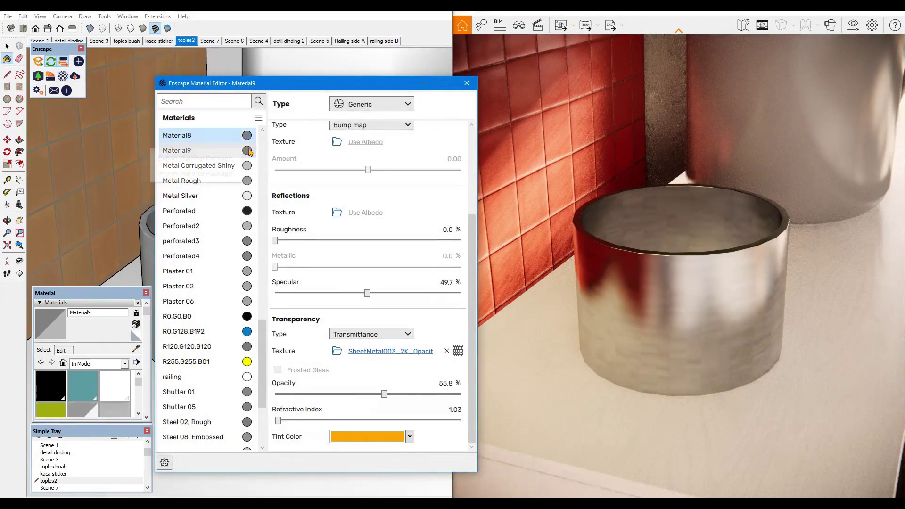
click(258, 118)
click(203, 174)
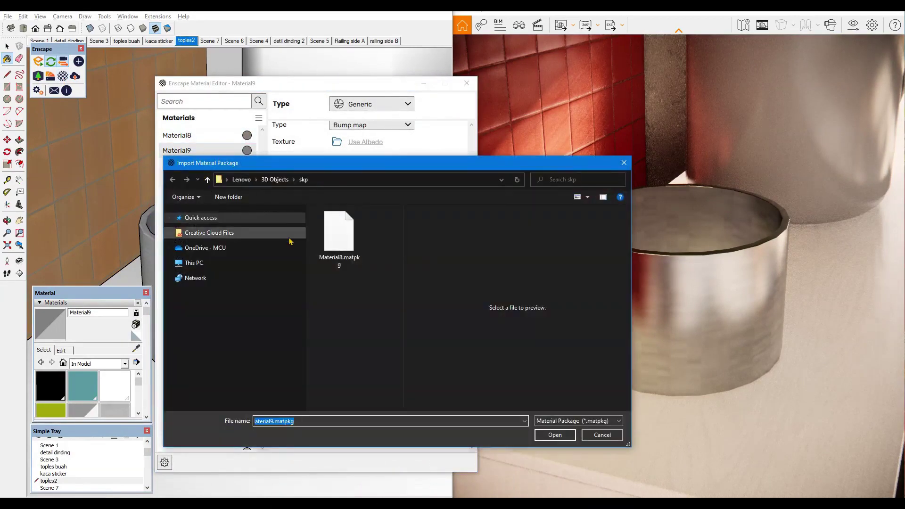
click(342, 238)
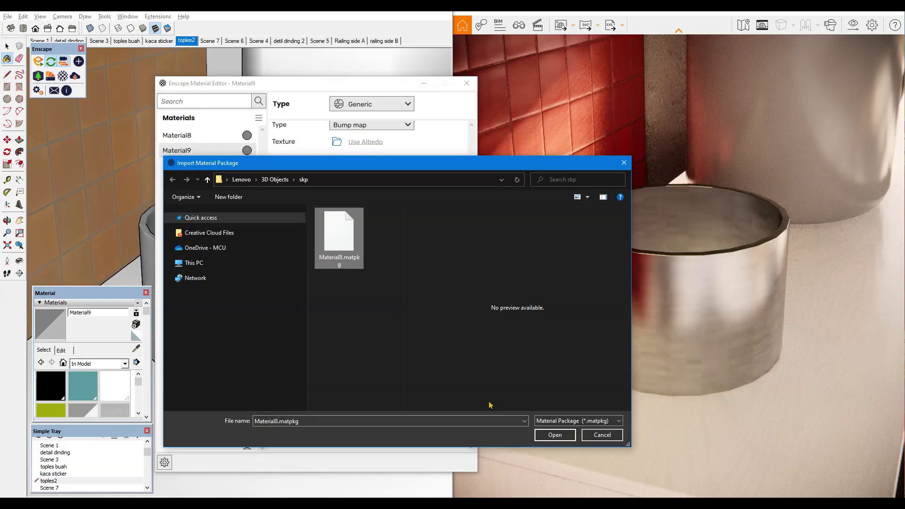
click(555, 435)
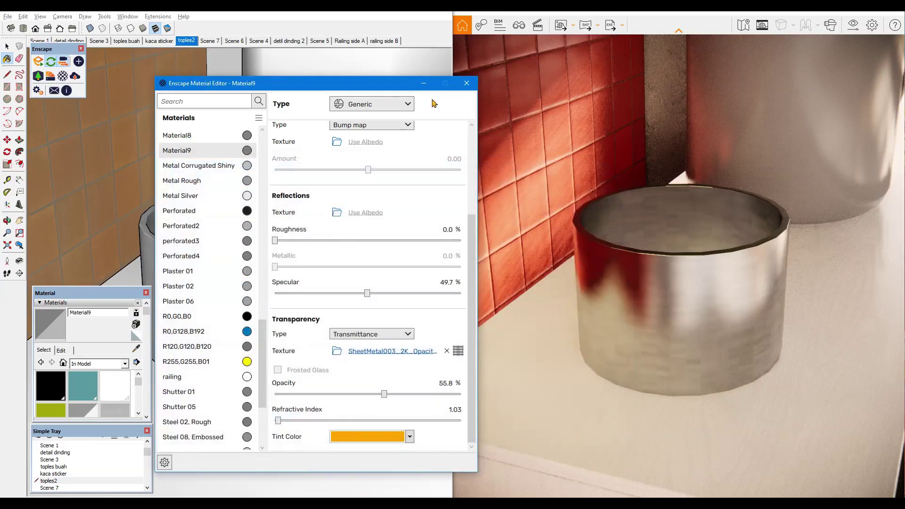
click(36, 63)
Paint the jar with Material9 and tint its glass green
click(187, 269)
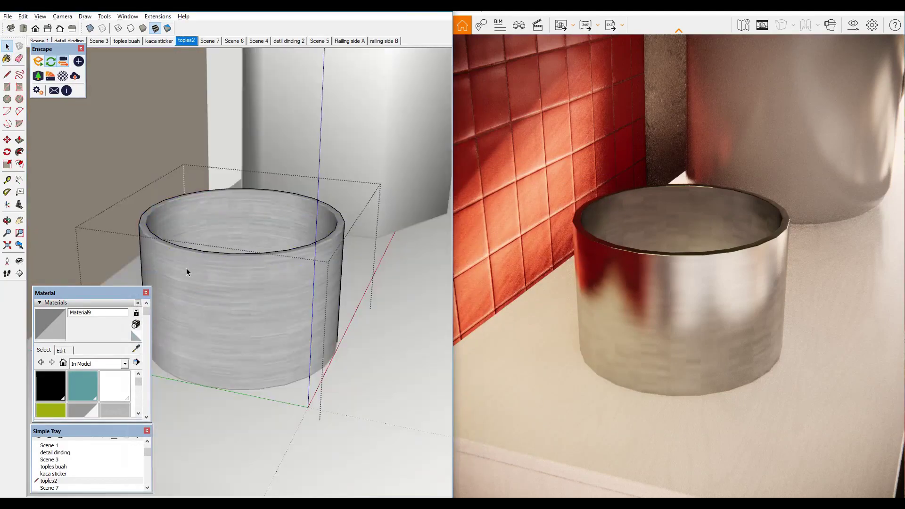
key(b)
click(225, 296)
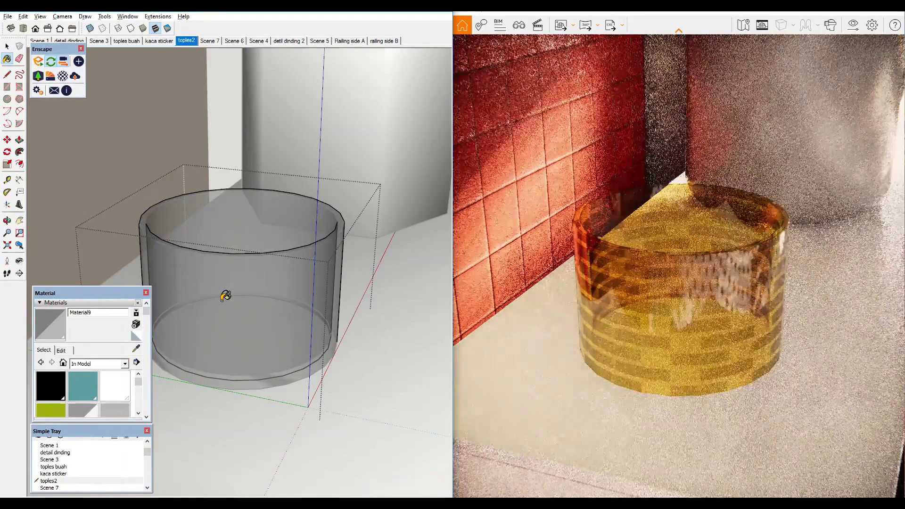
click(63, 75)
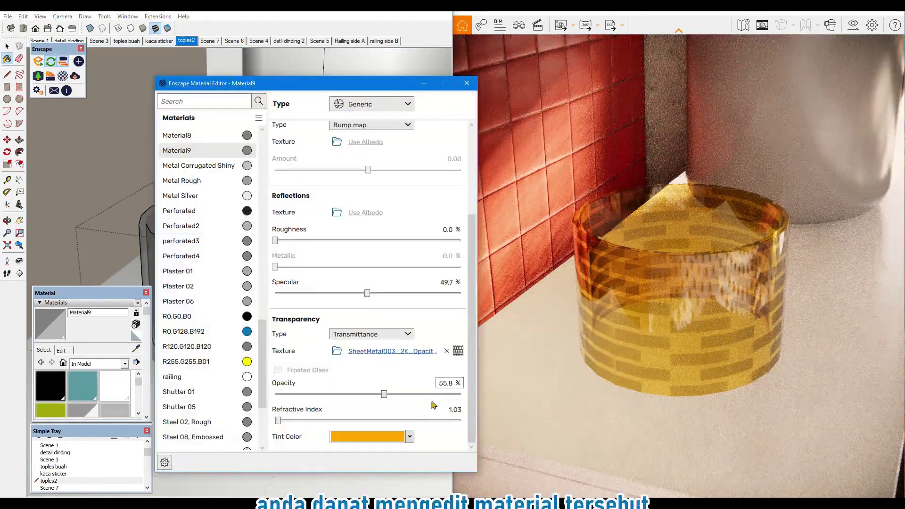
click(409, 437)
click(403, 315)
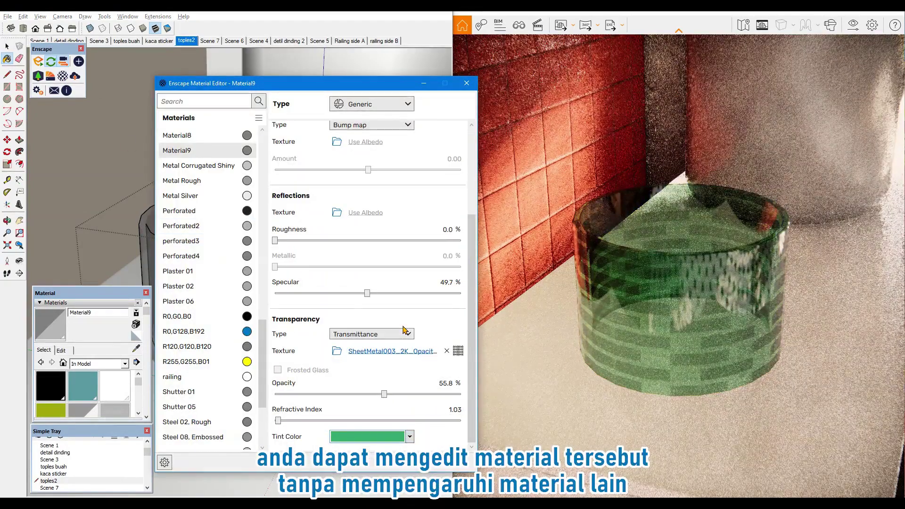
click(422, 85)
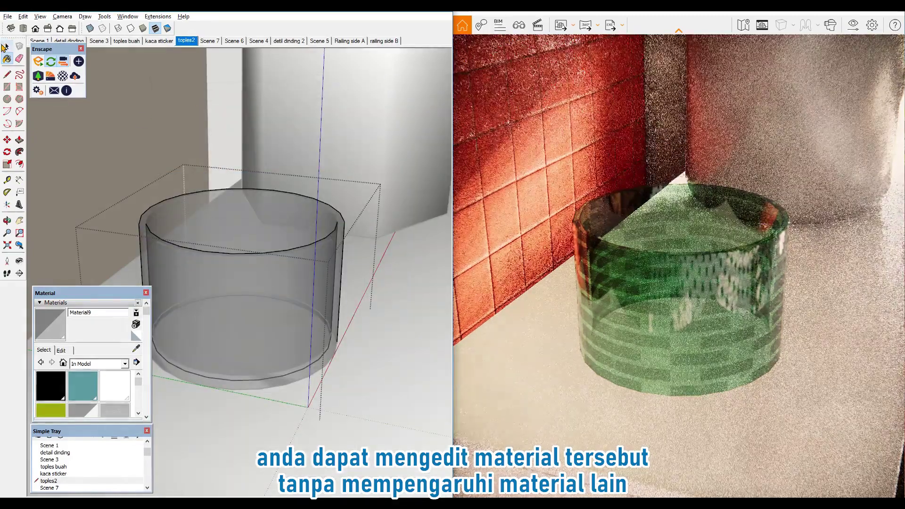
Exit the group being edited and switch to Scene 3 with the fruit jar
key(space)
right_click(112, 146)
click(141, 152)
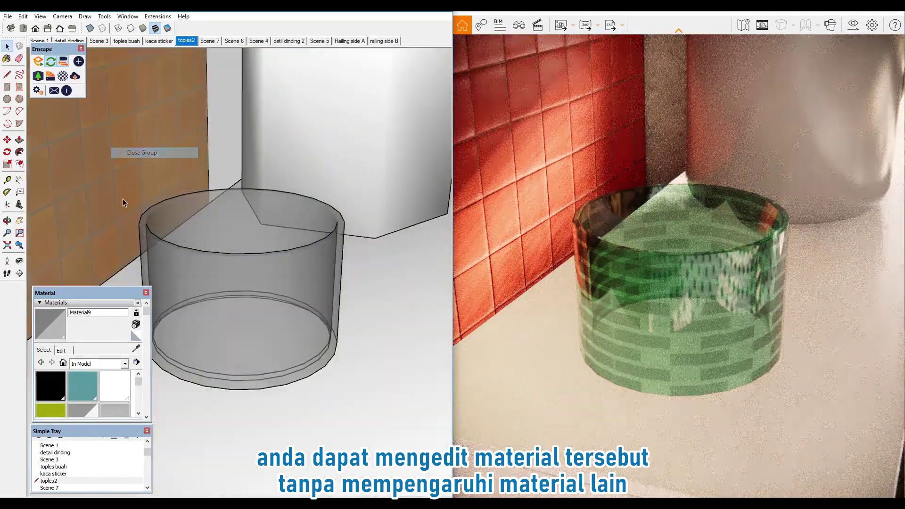
click(55, 466)
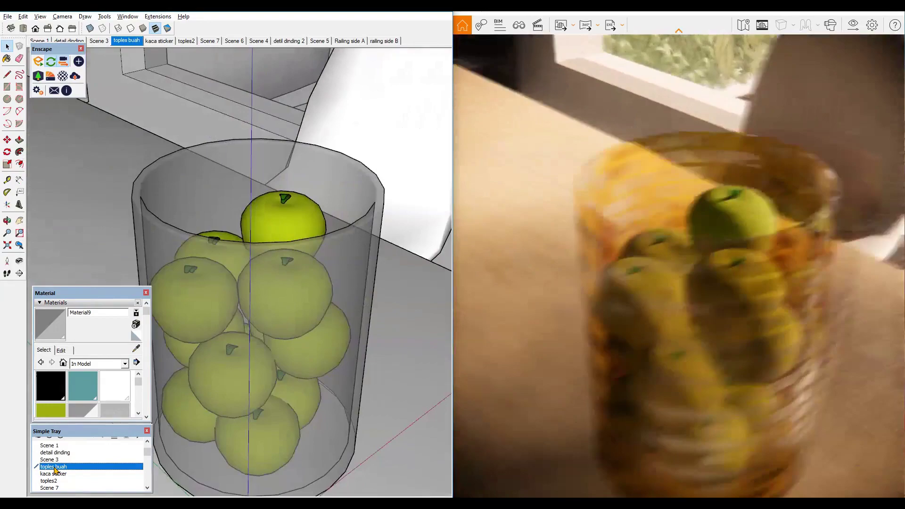
click(54, 459)
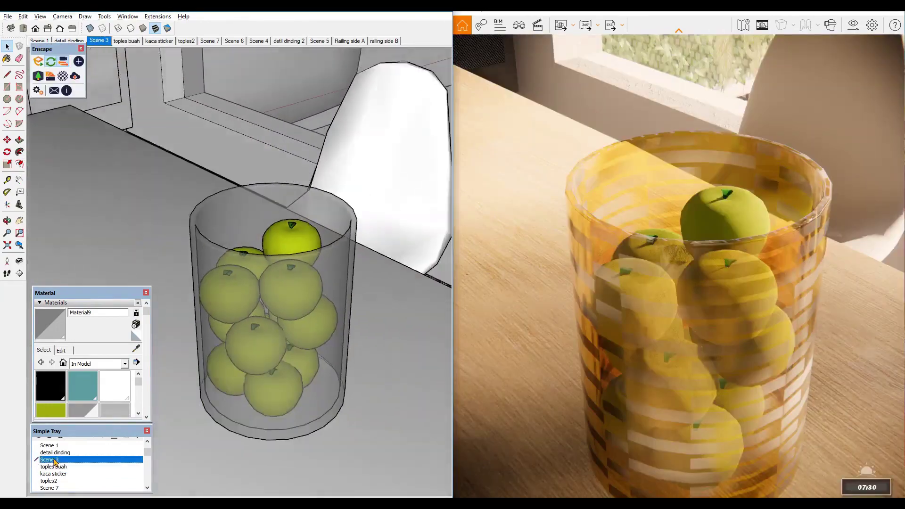